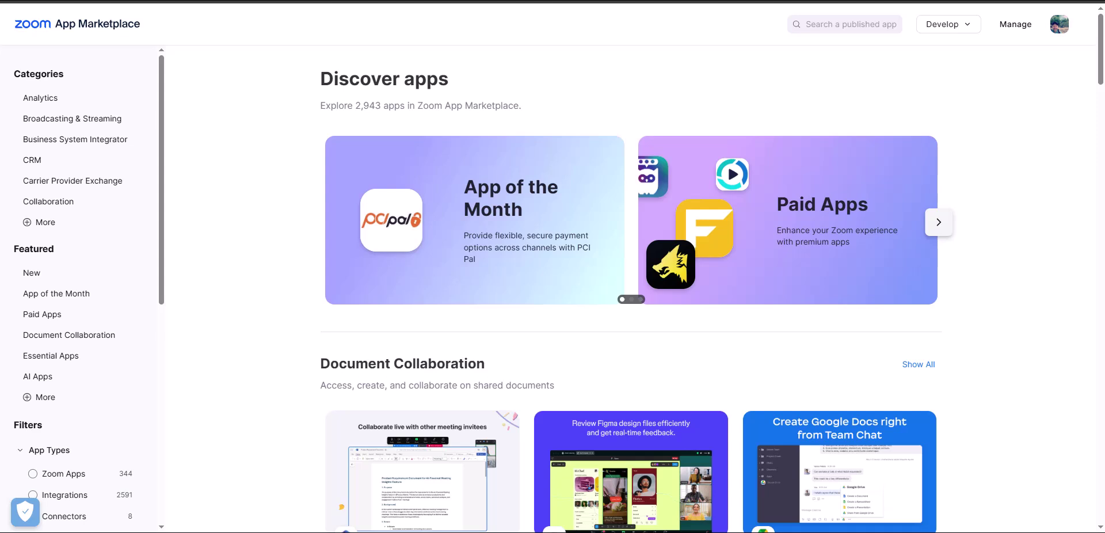
Start building a new app in the marketplace and create it as a General App.
left_click(955, 26)
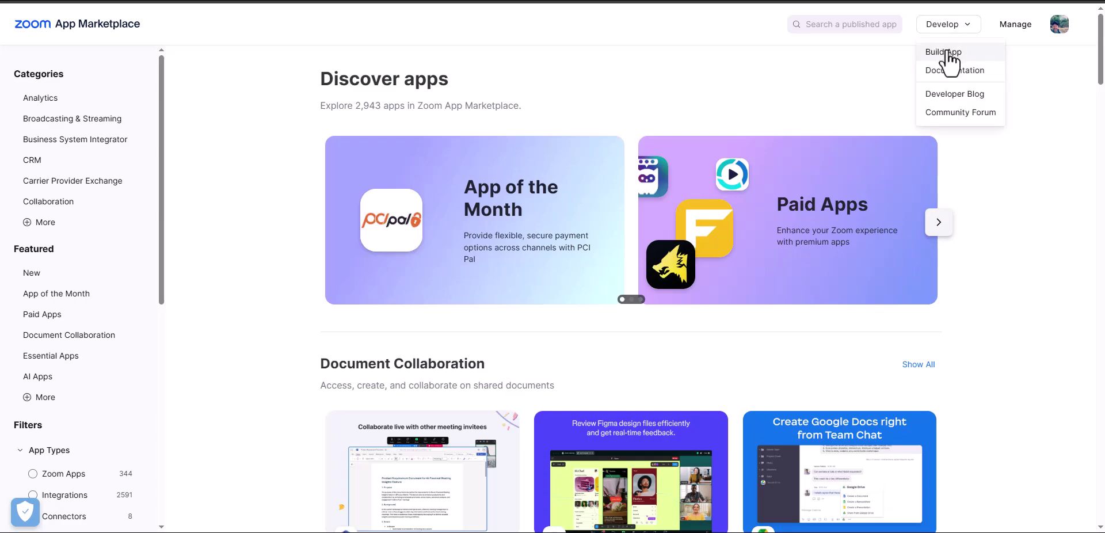
left_click(946, 53)
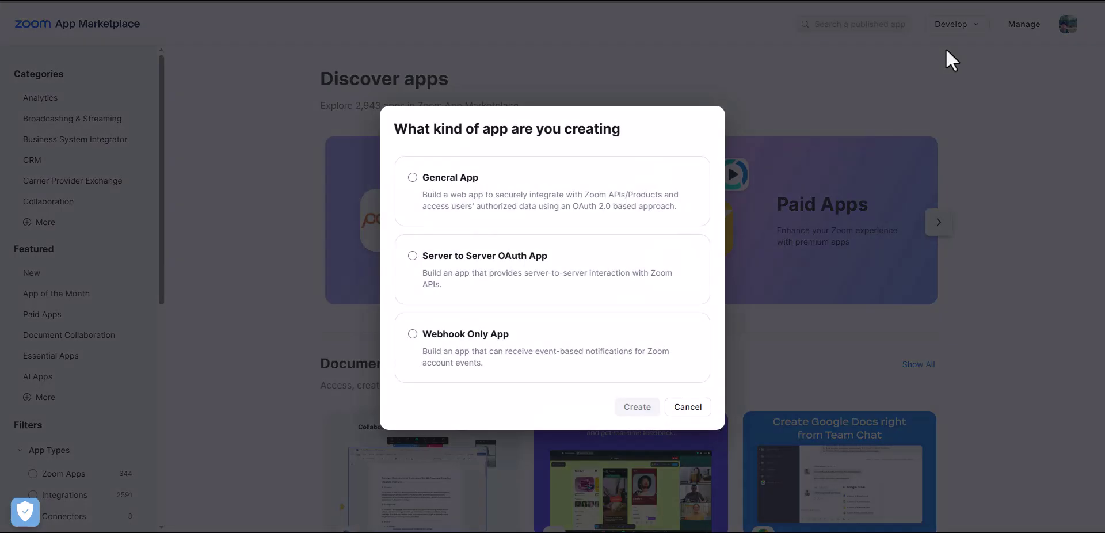
left_click(473, 193)
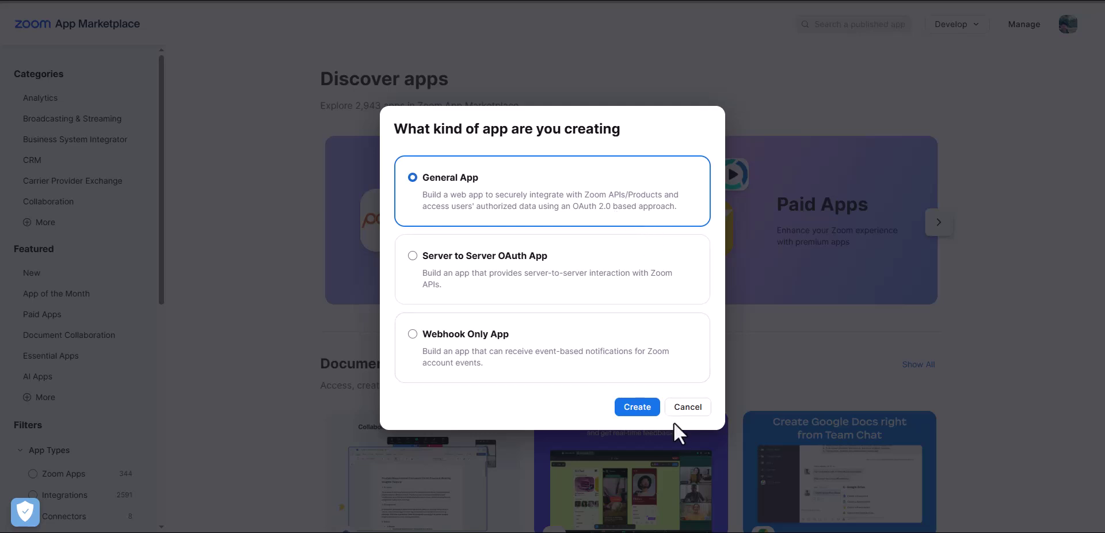
left_click(639, 413)
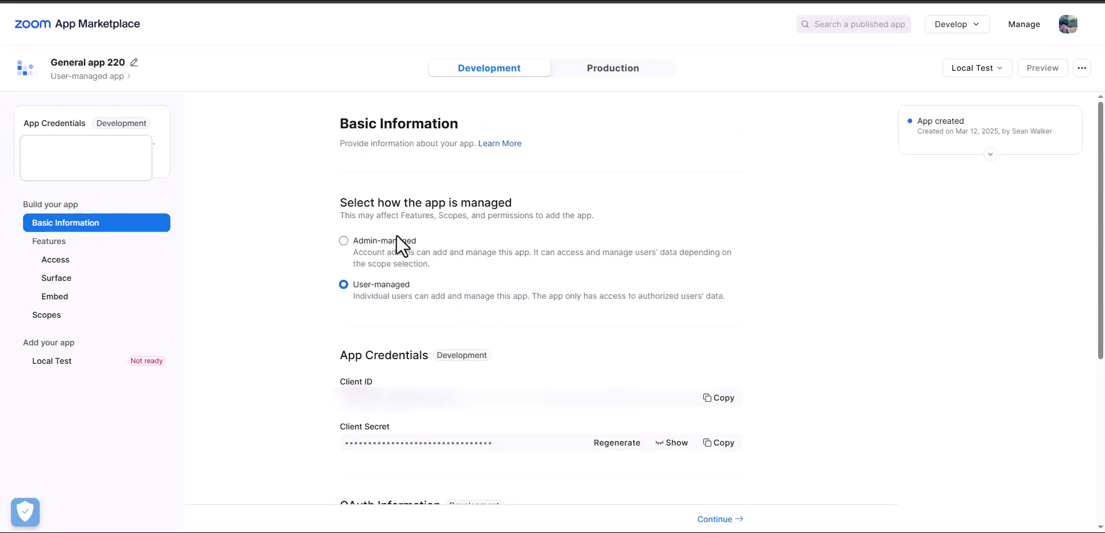
Set the app to Admin-managed in its basic information and save the change.
left_click(377, 243)
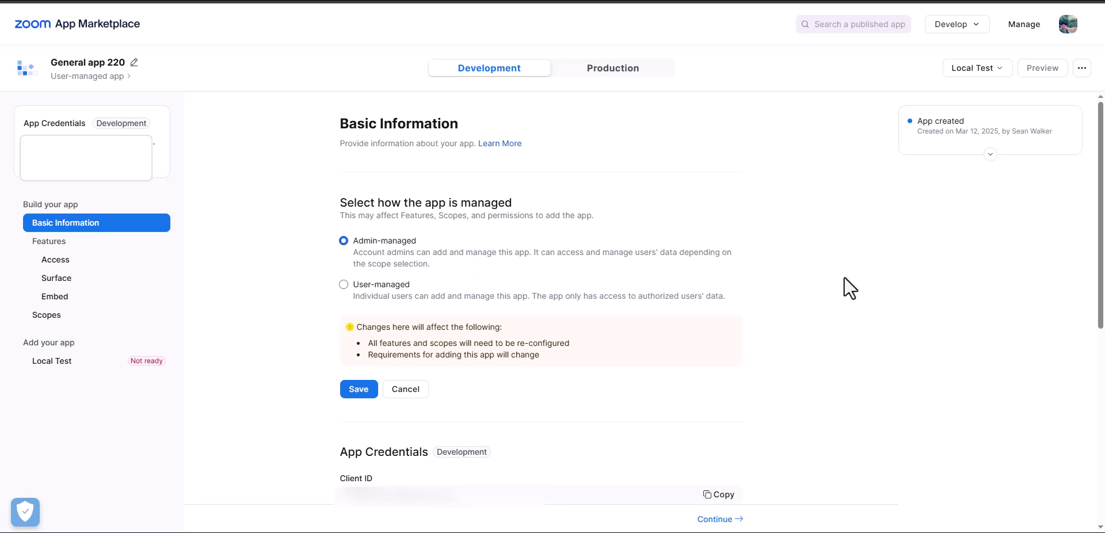
scroll(748, 285, "down", 1)
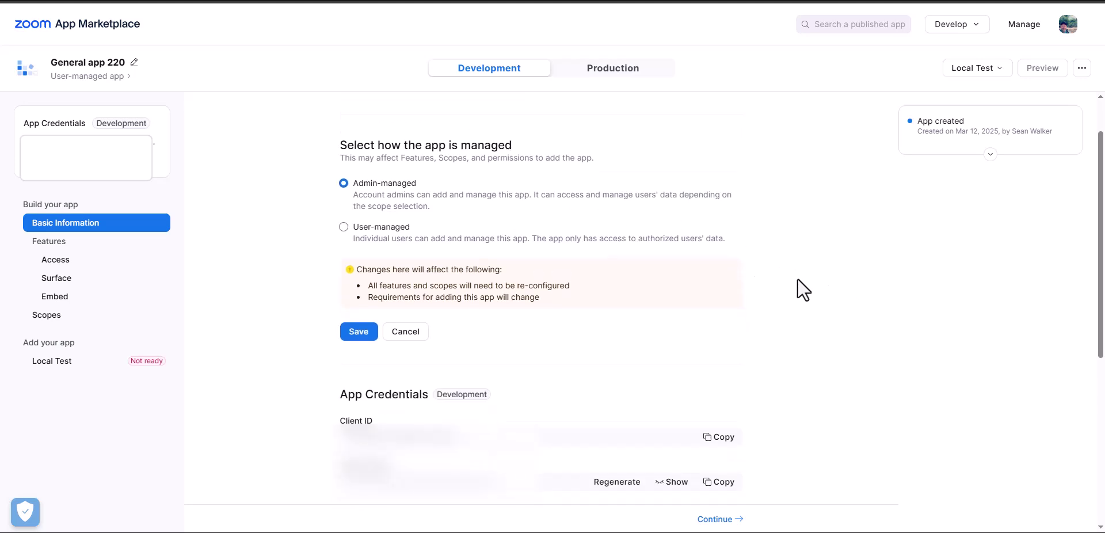
left_click(354, 332)
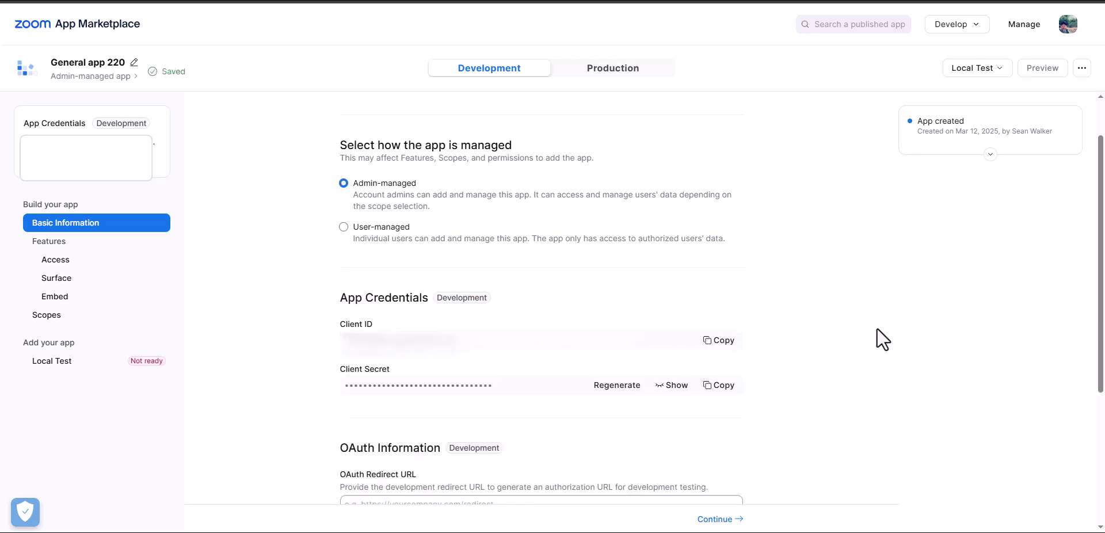
Copy the app's development Client ID and Client Secret.
scroll(819, 284, "down", 1)
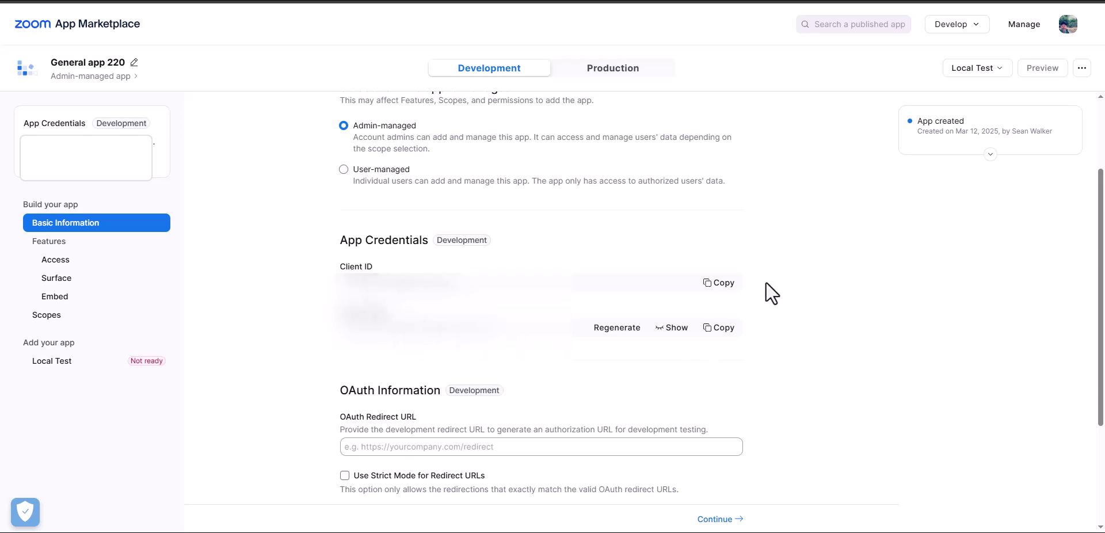
left_click(723, 283)
left_click(719, 328)
scroll(900, 440, "down", 3)
left_click(389, 284)
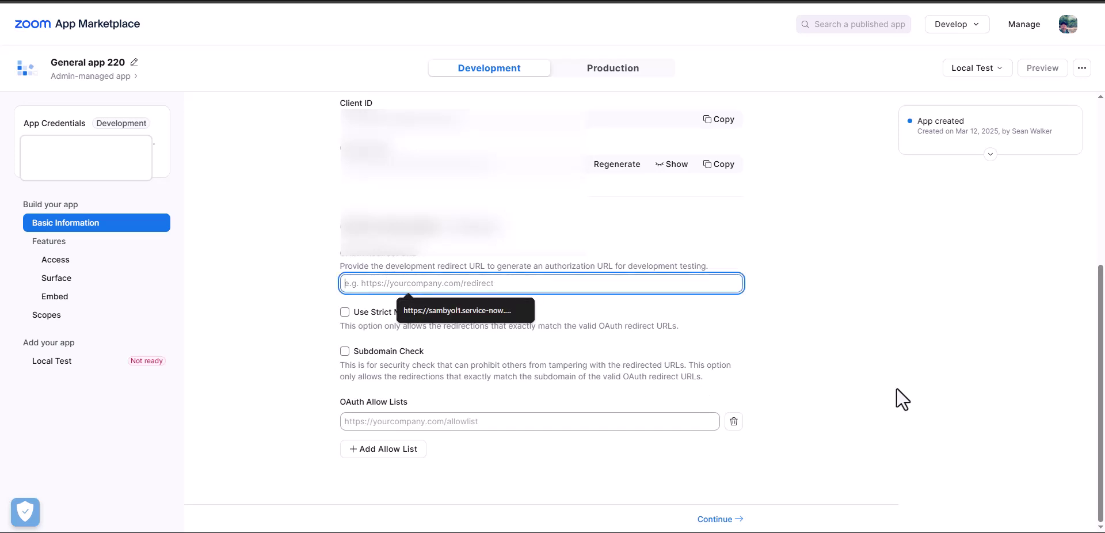
key("ctrl+v")
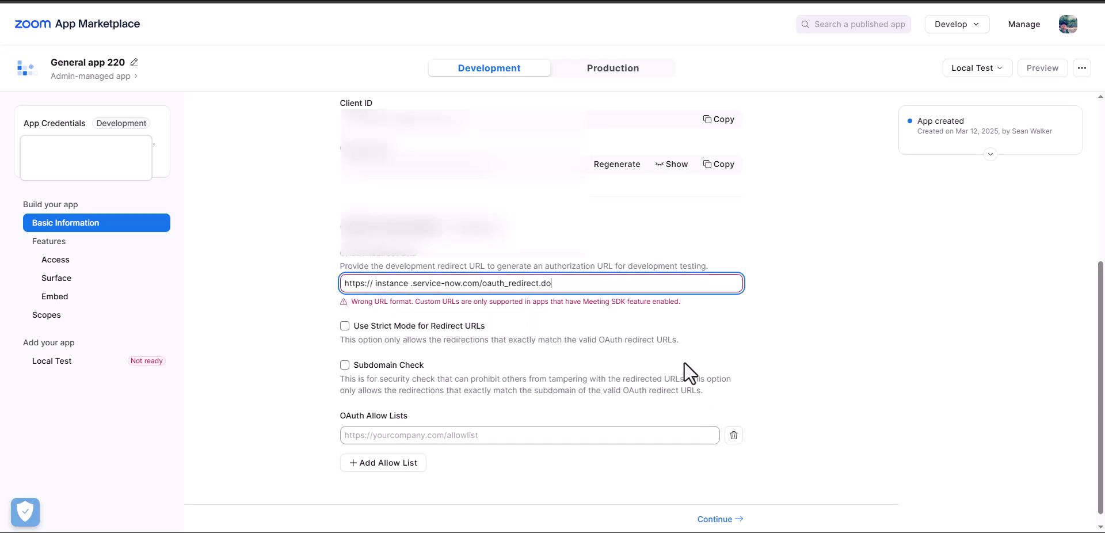
Replace the instance placeholder in the OAuth Redirect URL with the actual ServiceNow instance name, remove stray spaces and commit the URL.
left_click(410, 283)
key("BackSpace")
key("BackSpace")
key("BackSpace")
key("BackSpace")
key("BackSpace")
key("BackSpace")
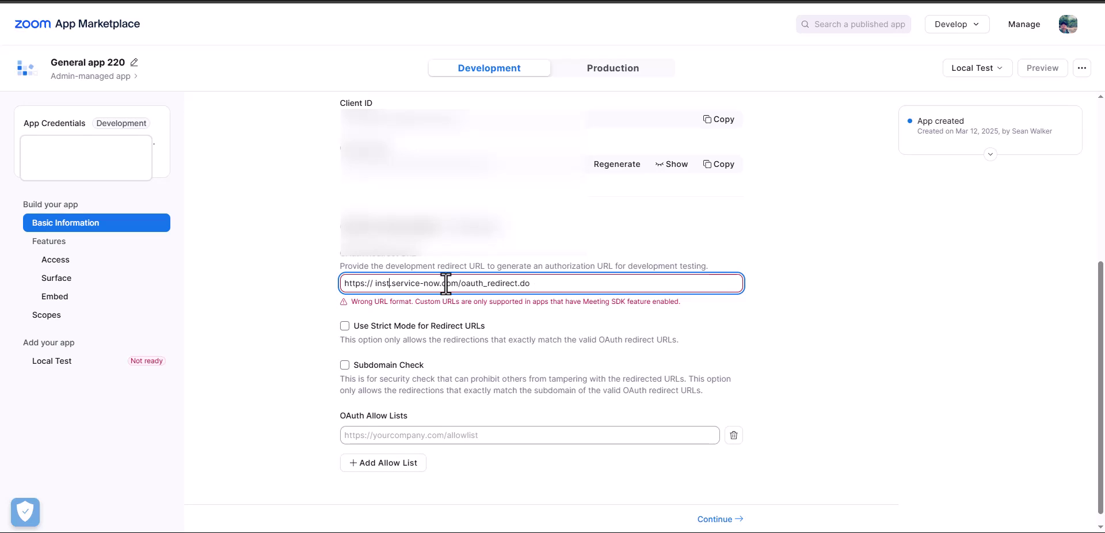
key("BackSpace")
key("BackSpace")
key("BackSpace")
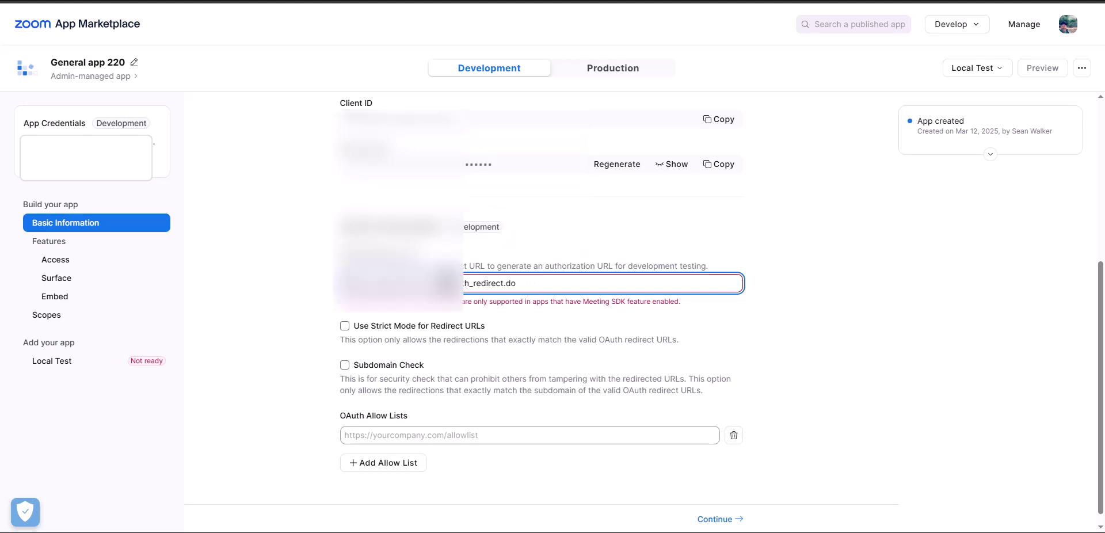
type("dev2tests")
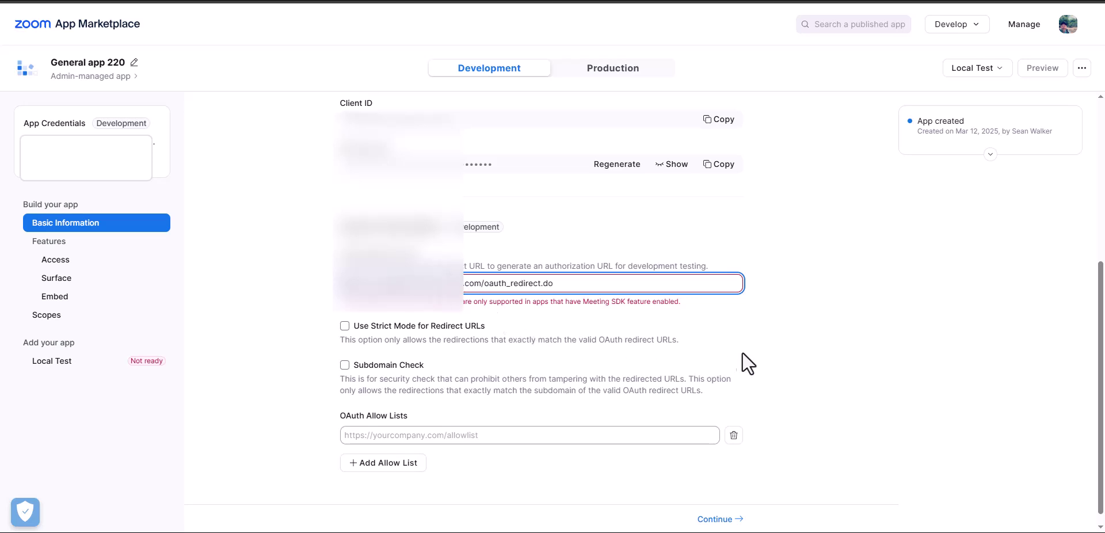
scroll(812, 358, "down", 1)
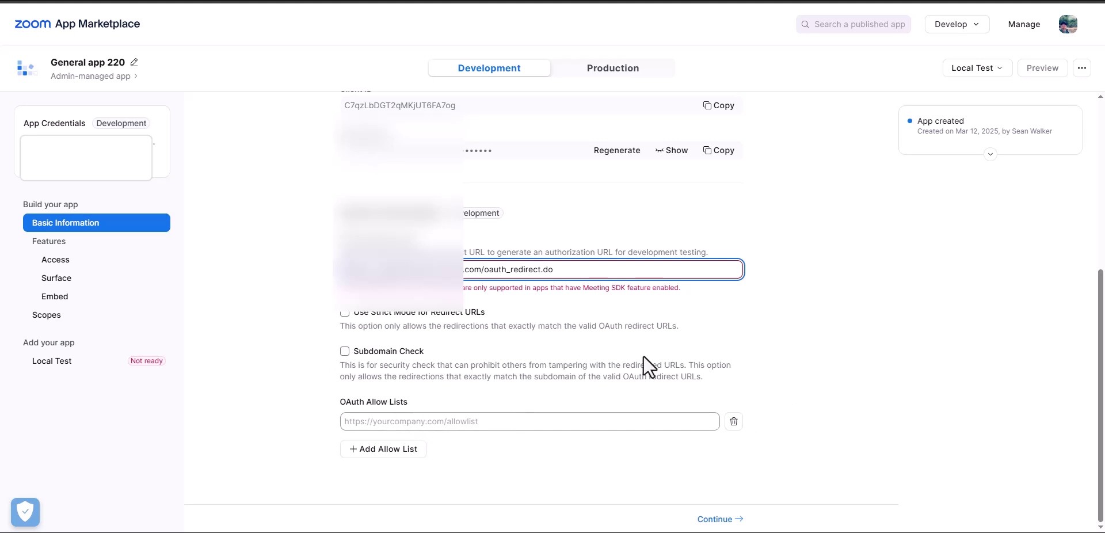
left_click(723, 355)
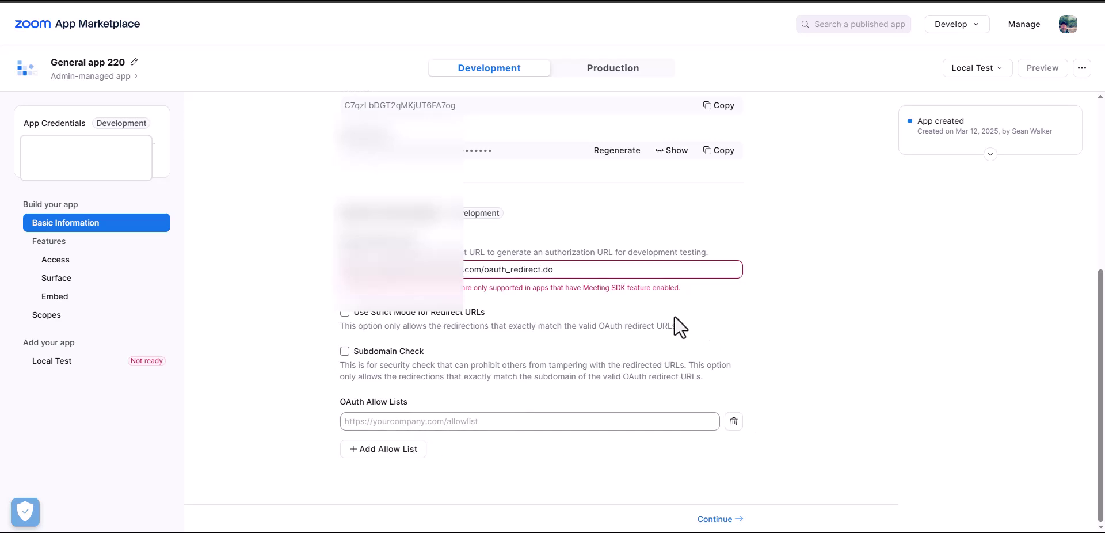
left_click(429, 269)
key("BackSpace")
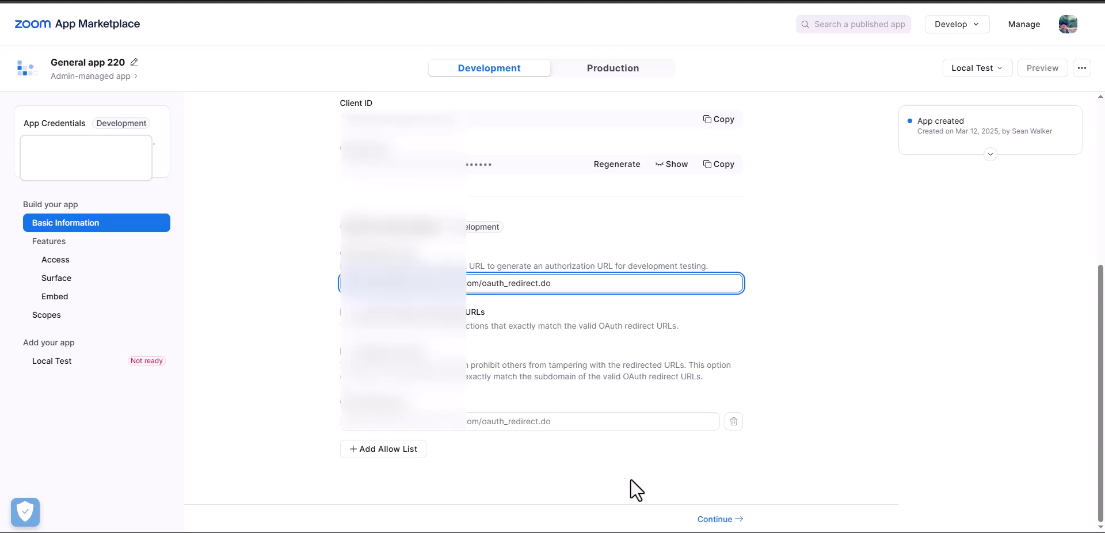
left_click(542, 456)
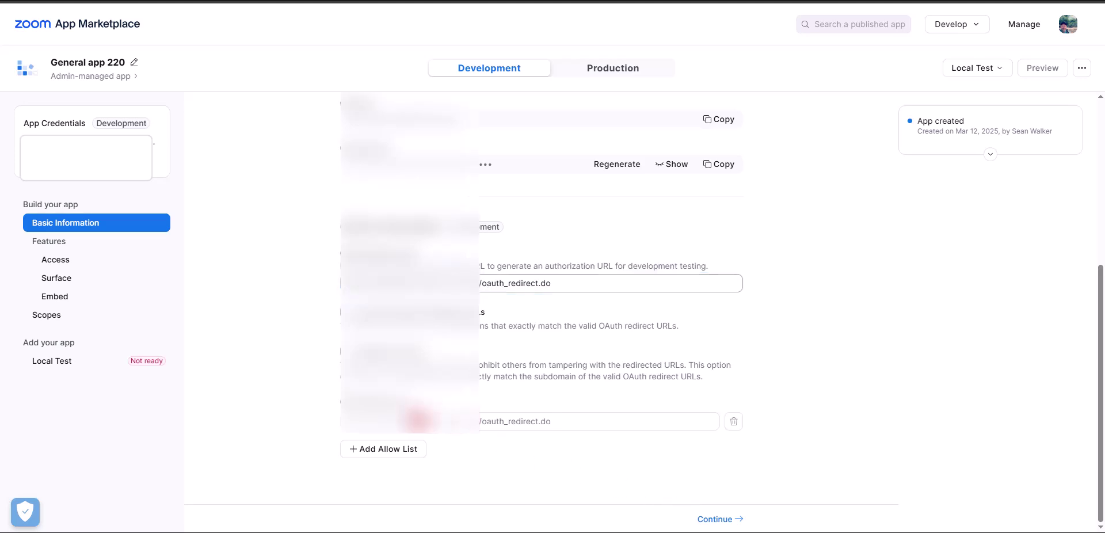
Open the scope picker from the app's Scopes page and select the "View users" scope user:read:list_users:admin.
left_click(66, 317)
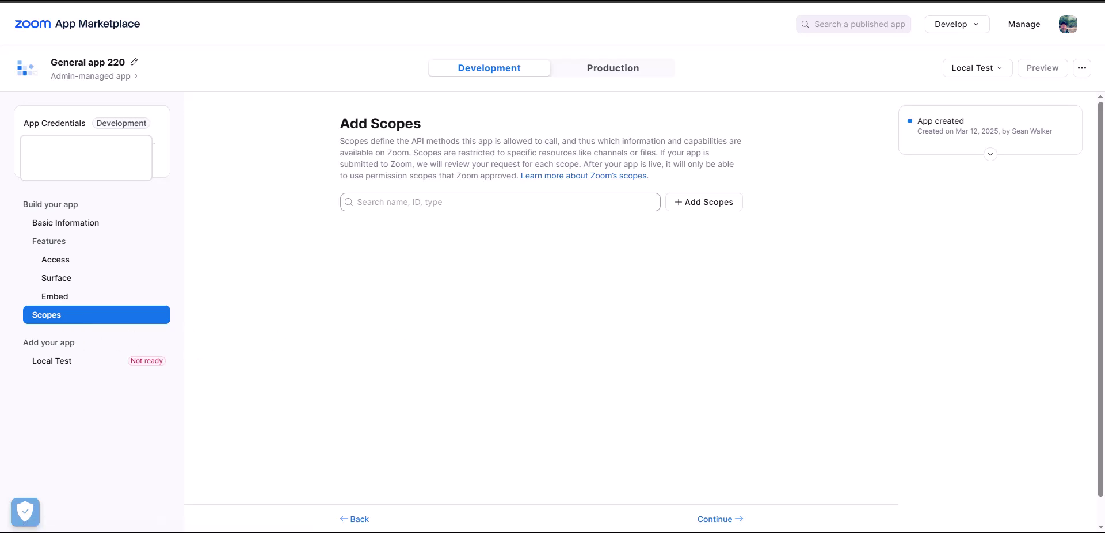
left_click(423, 202)
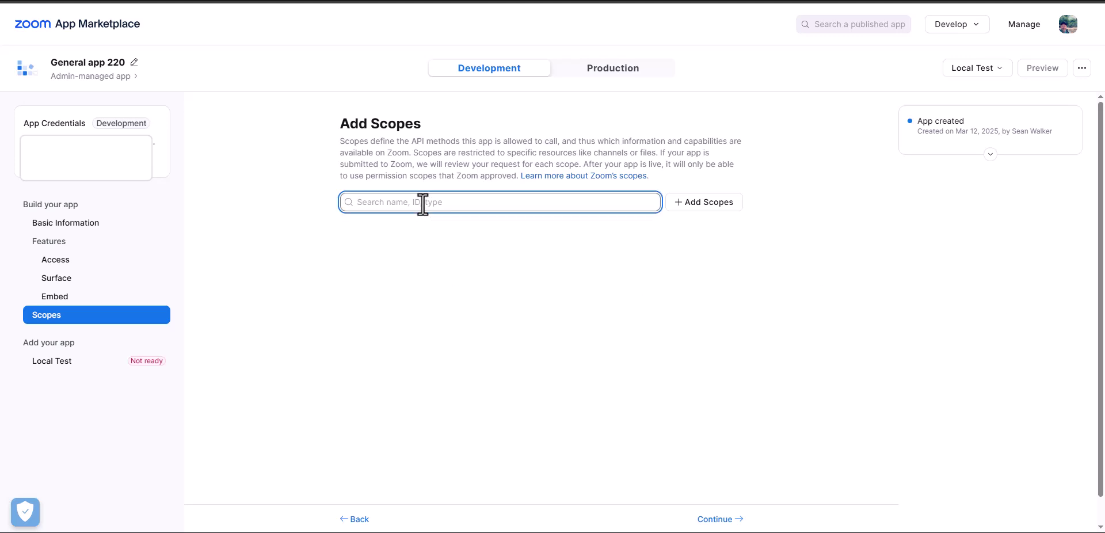
key("ctrl+v")
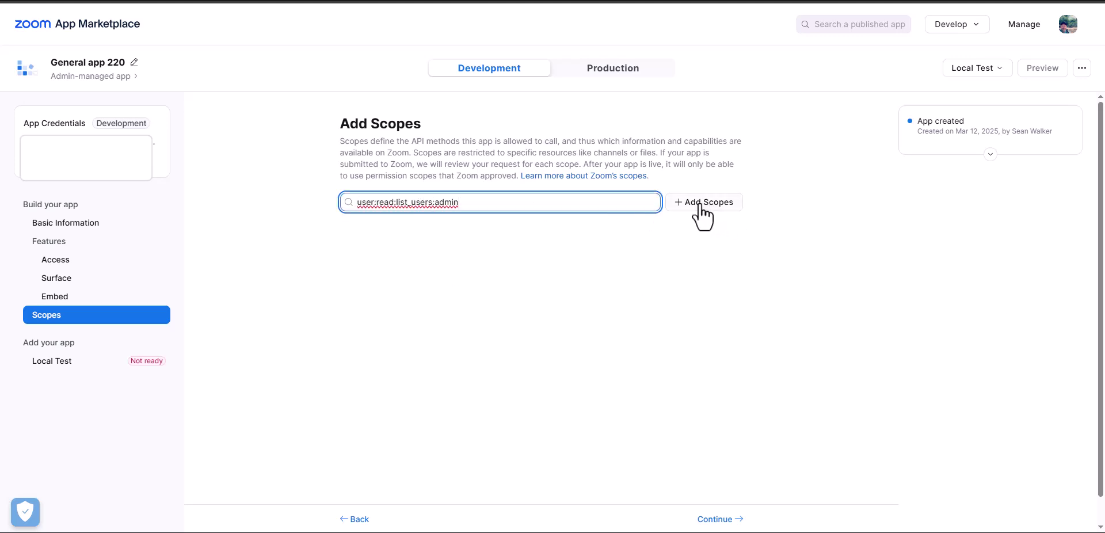
left_click(705, 205)
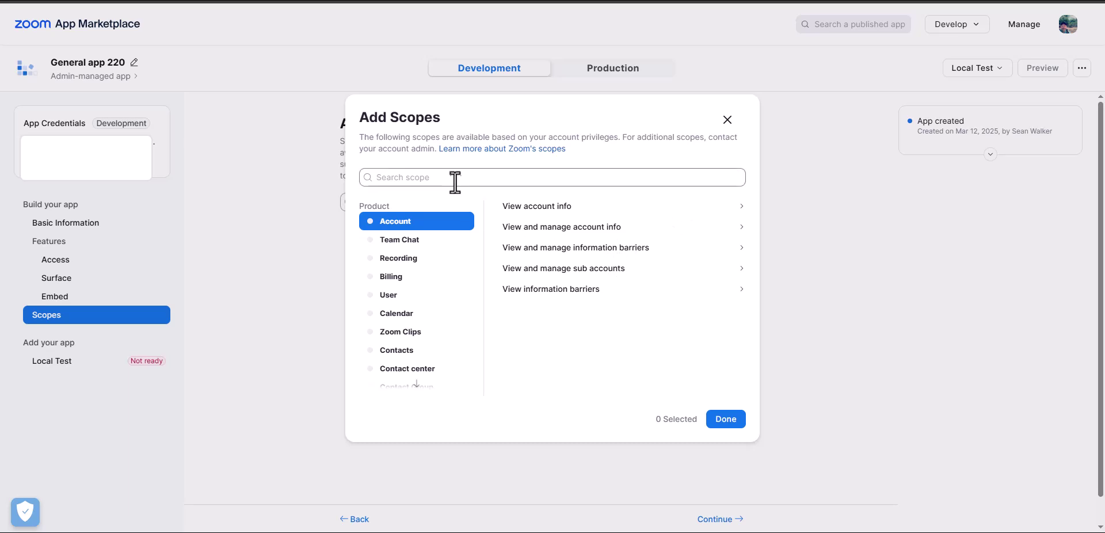
left_click(455, 178)
key("ctrl+v")
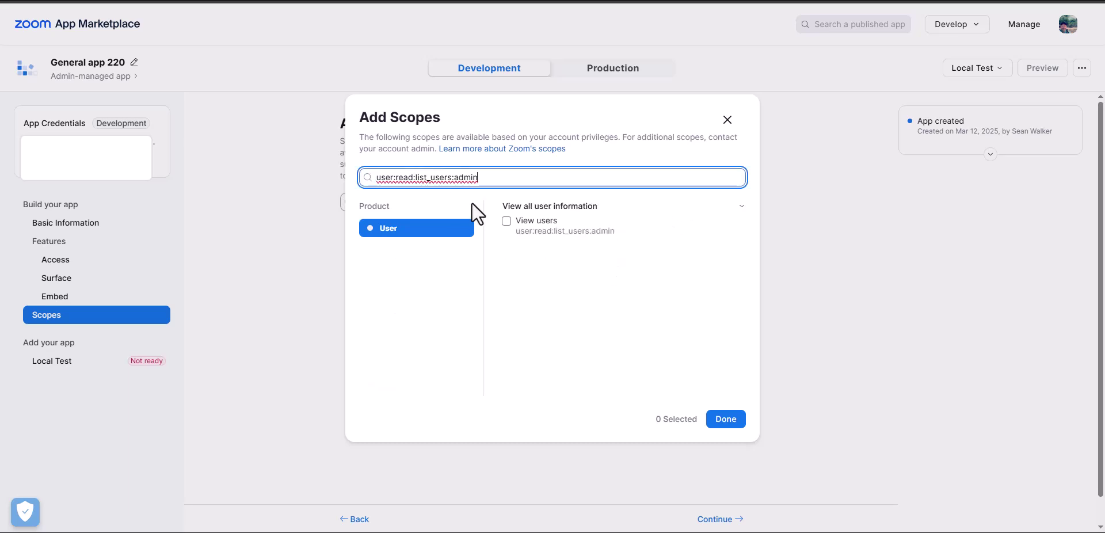
left_click(506, 221)
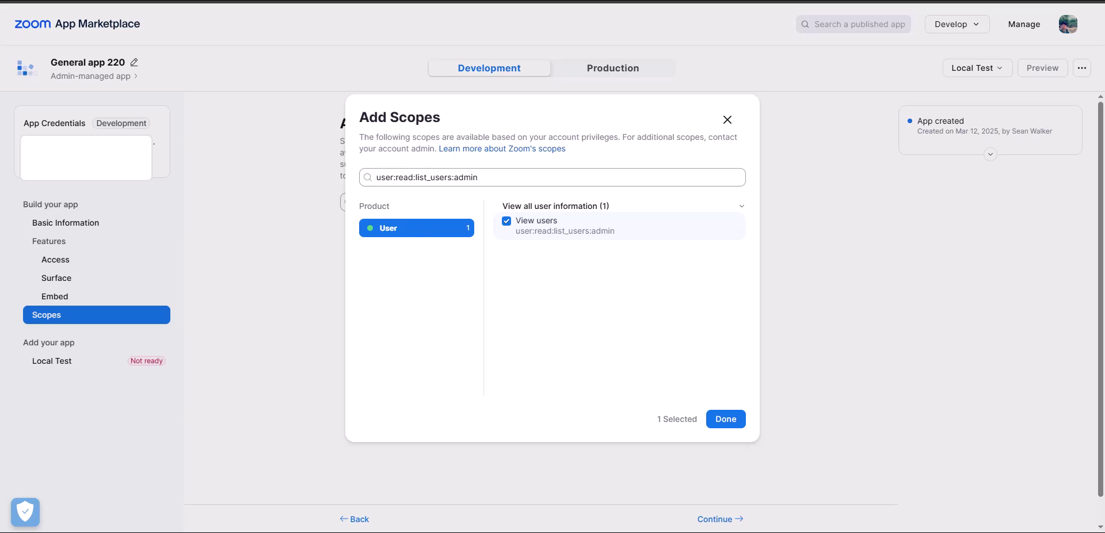
Select the scopes user:read:settings:admin and meeting:read:list_meetings:admin, and apply the scope selection to the app.
left_click_drag(464, 178, 338, 175)
key("ctrl+v")
left_click(507, 223)
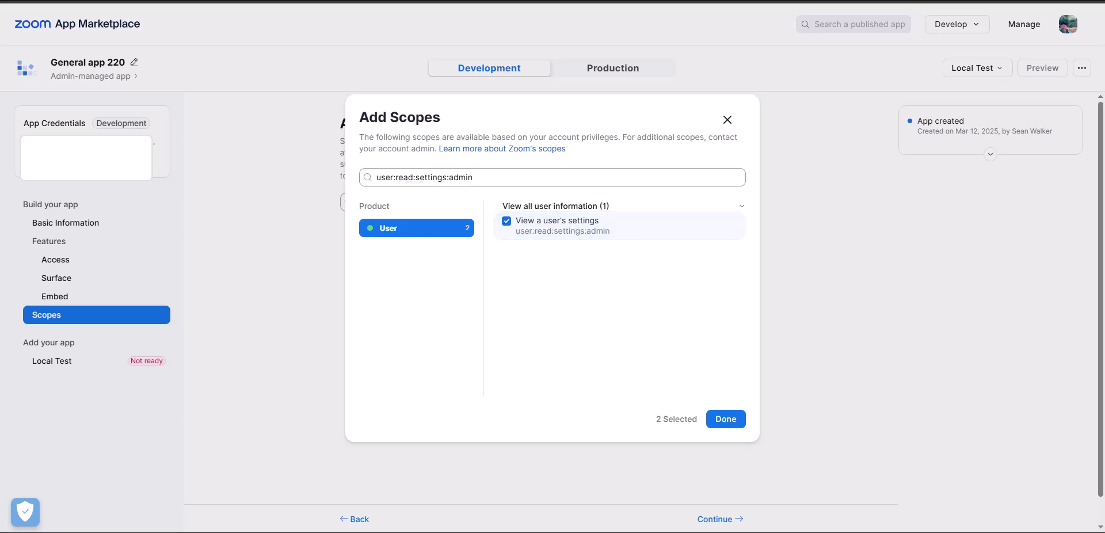
left_click_drag(478, 178, 325, 178)
key("ctrl+v")
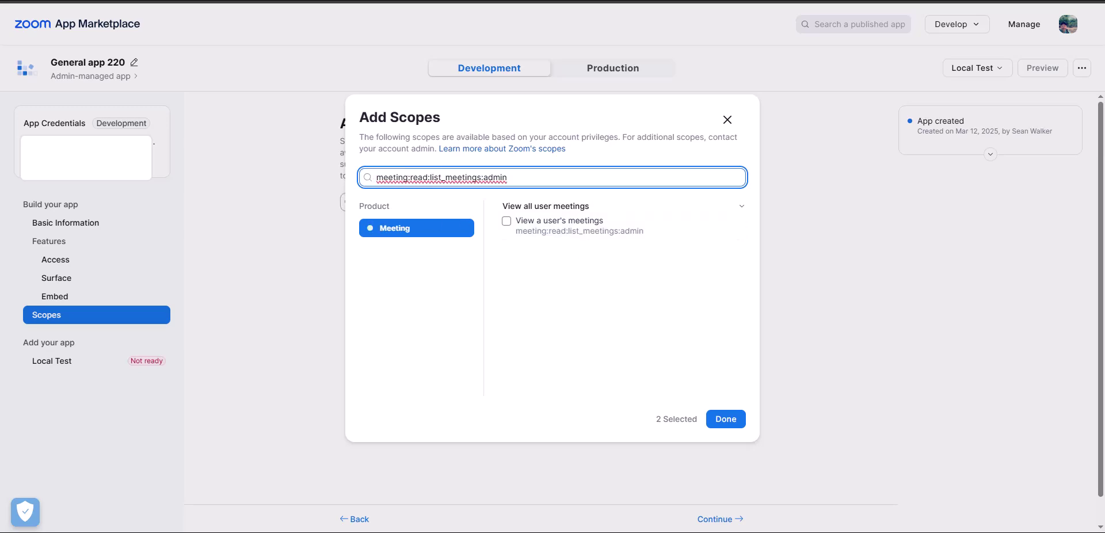
left_click(532, 225)
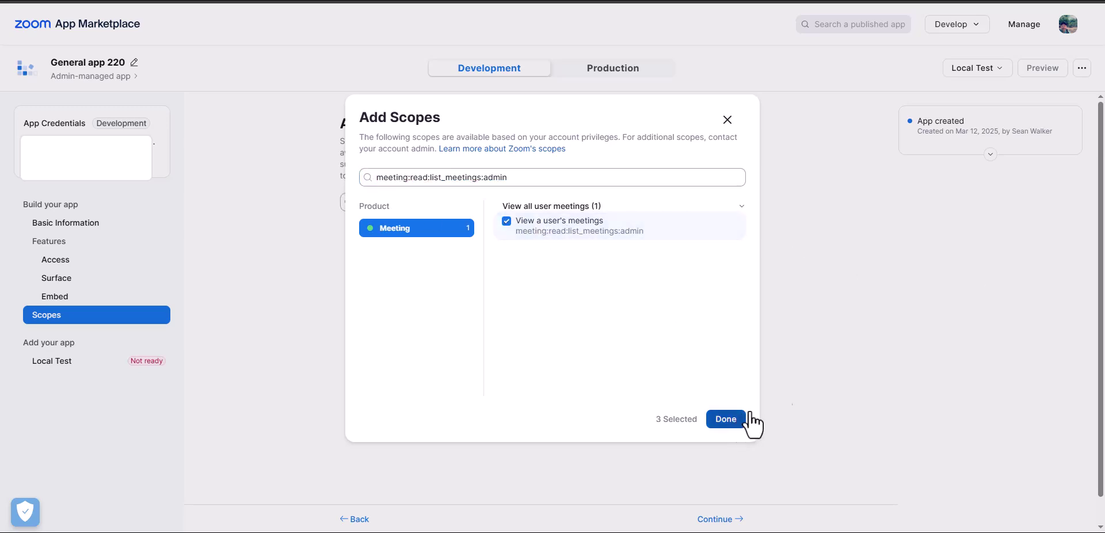
left_click(743, 419)
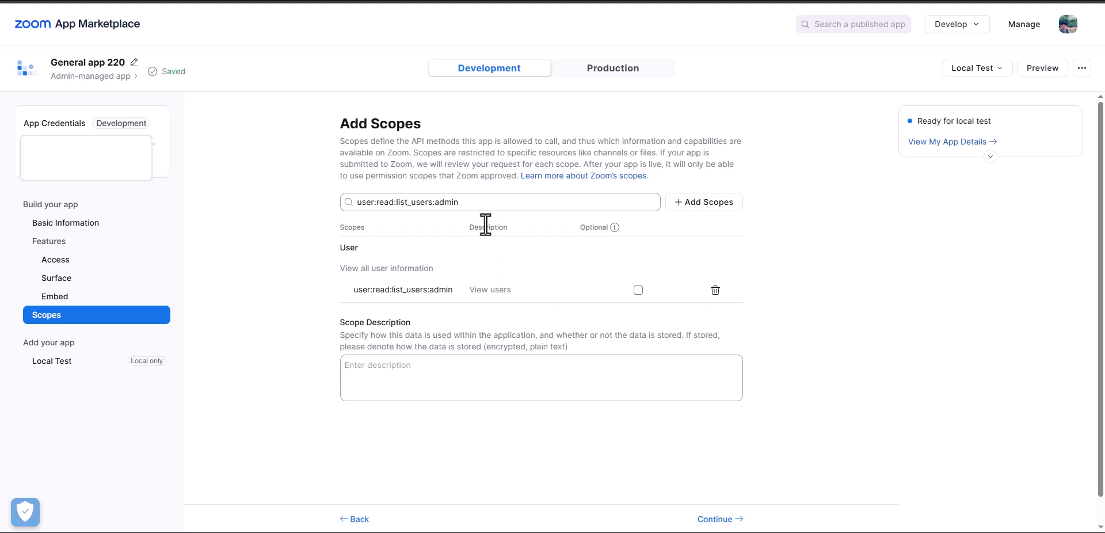
Reopen the scope picker and select the scopes webinar:read:list_webinars:admin and user:update:settings:admin.
left_click(689, 201)
left_click(526, 178)
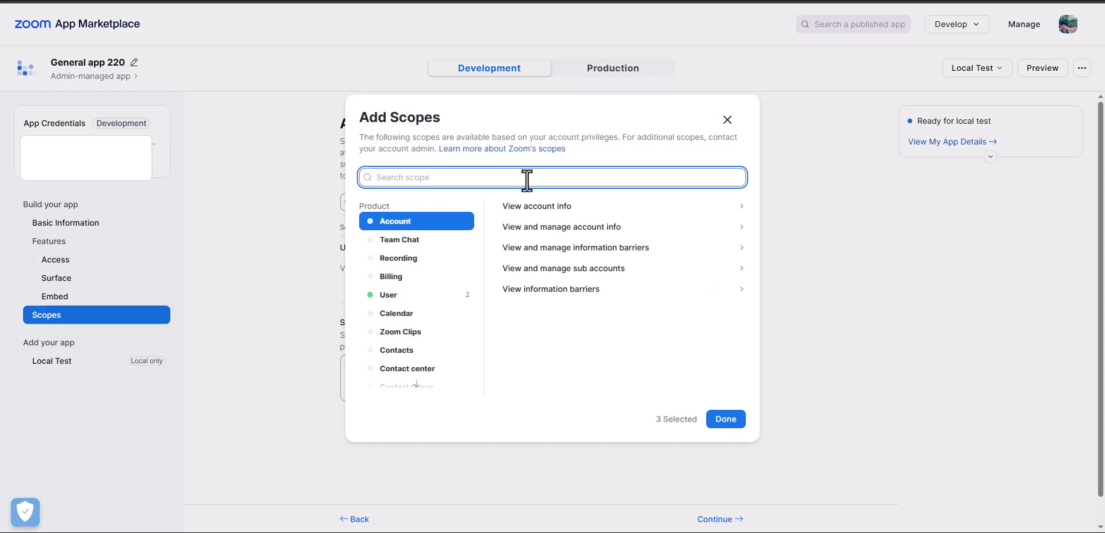
type("webinar:read:list_webinars:admin")
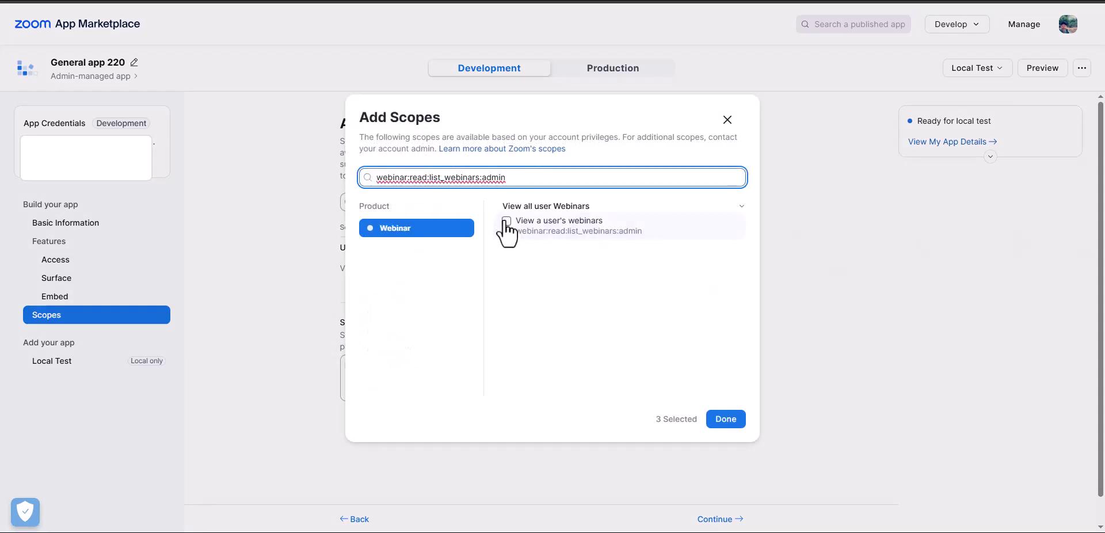
left_click(507, 222)
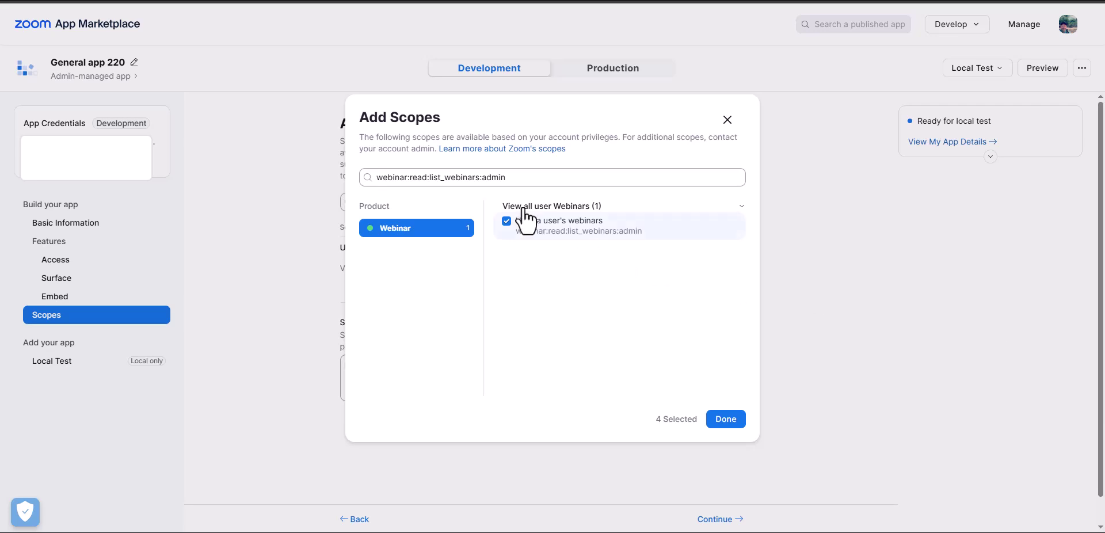
left_click_drag(526, 178, 342, 178)
type("user:update:settings:admin")
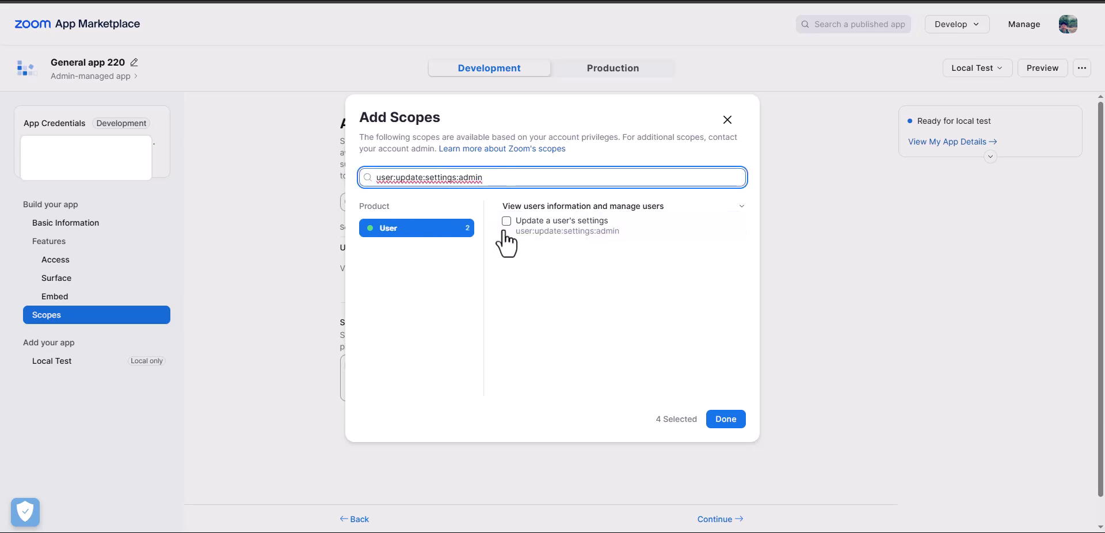
left_click(506, 221)
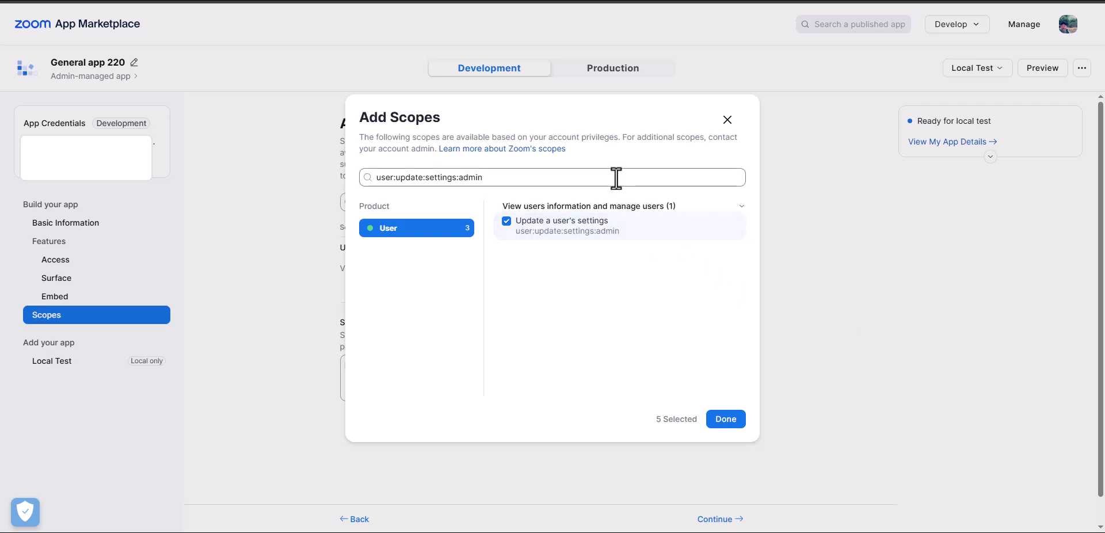
Look up the user:update:user:admin scope without selecting it, and select the "Delete a user" scope user:delete:user:admin.
left_click_drag(683, 178, 286, 180)
type("user:update:user:admin")
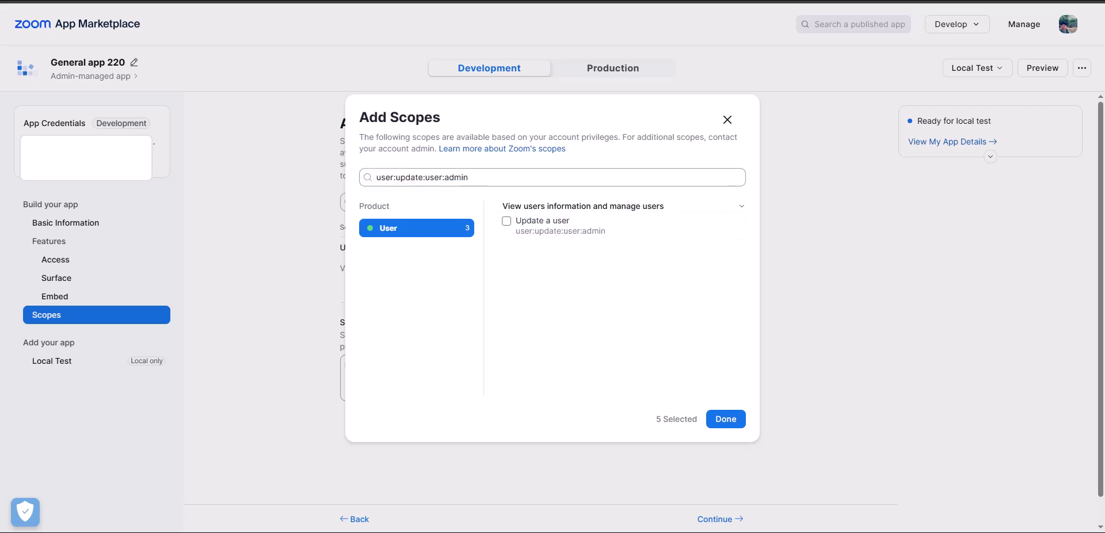
left_click_drag(483, 178, 311, 183)
type("user:delete:user:admin")
left_click(507, 222)
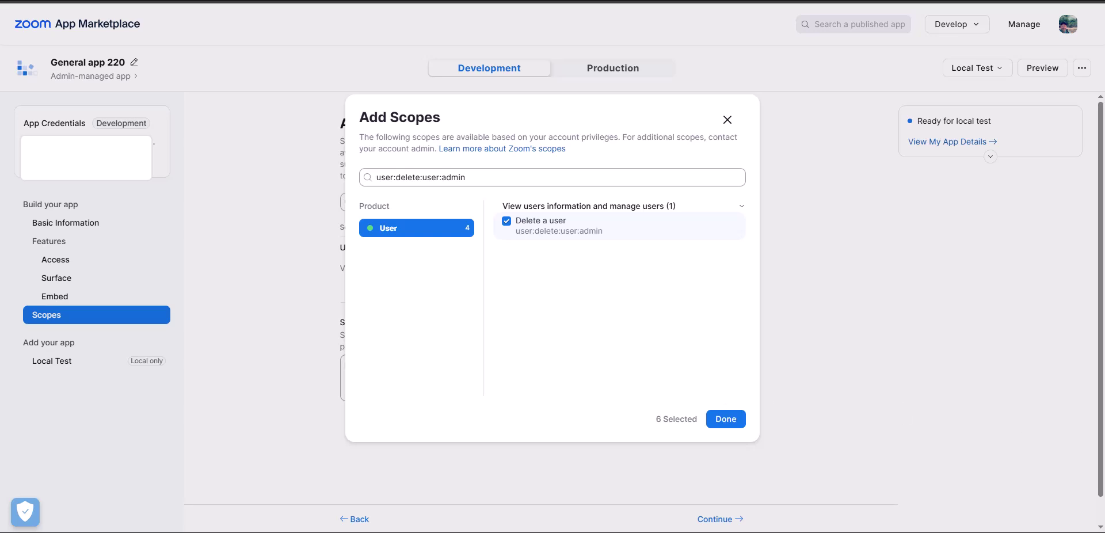
Select the "Update a user" scope user:update:user:admin, apply the scope selection, and review the app's complete list of scopes.
left_click_drag(493, 175, 318, 173)
type("user:update:user:admin")
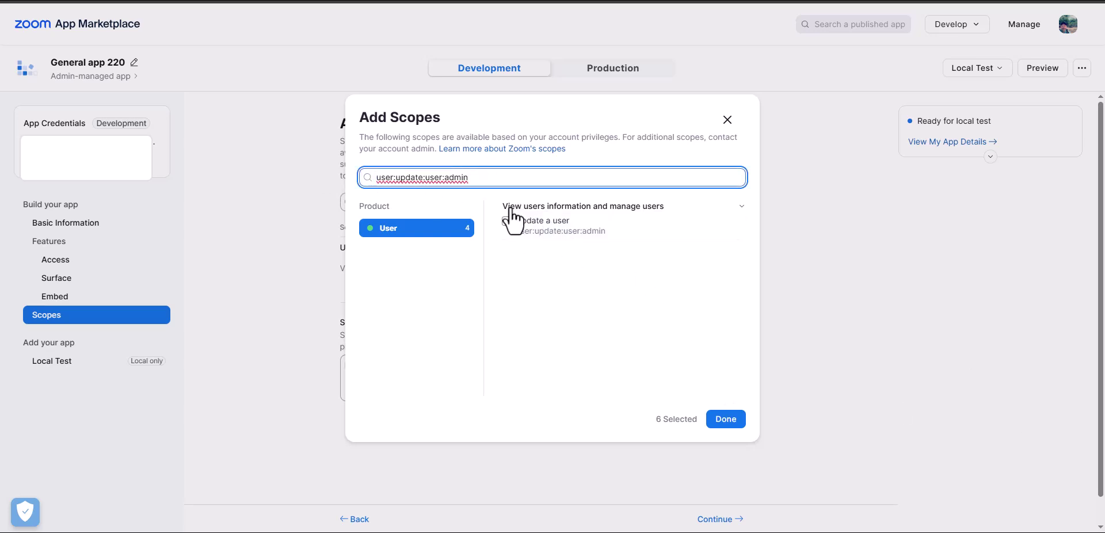
left_click(506, 222)
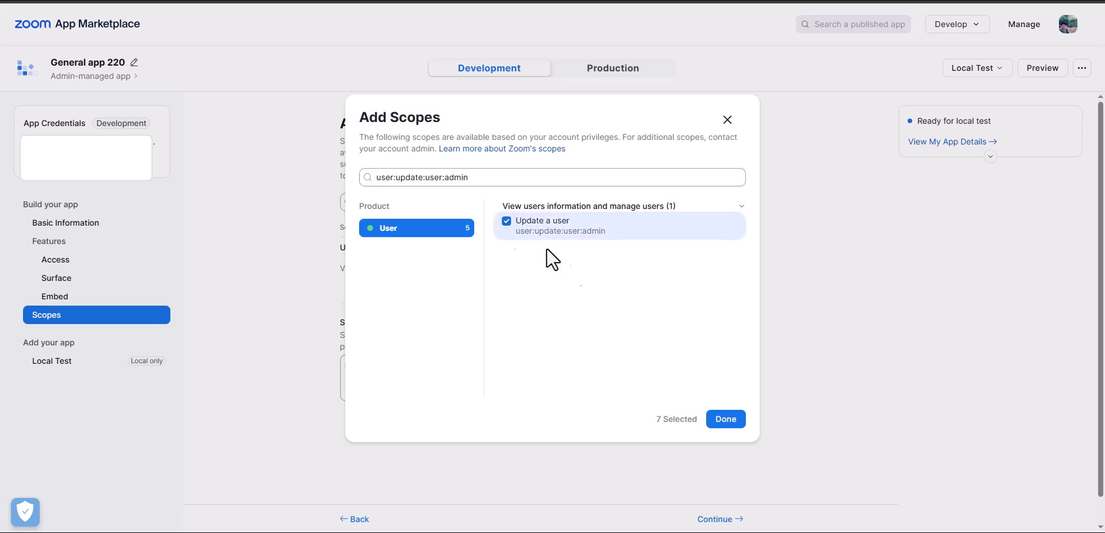
left_click(726, 420)
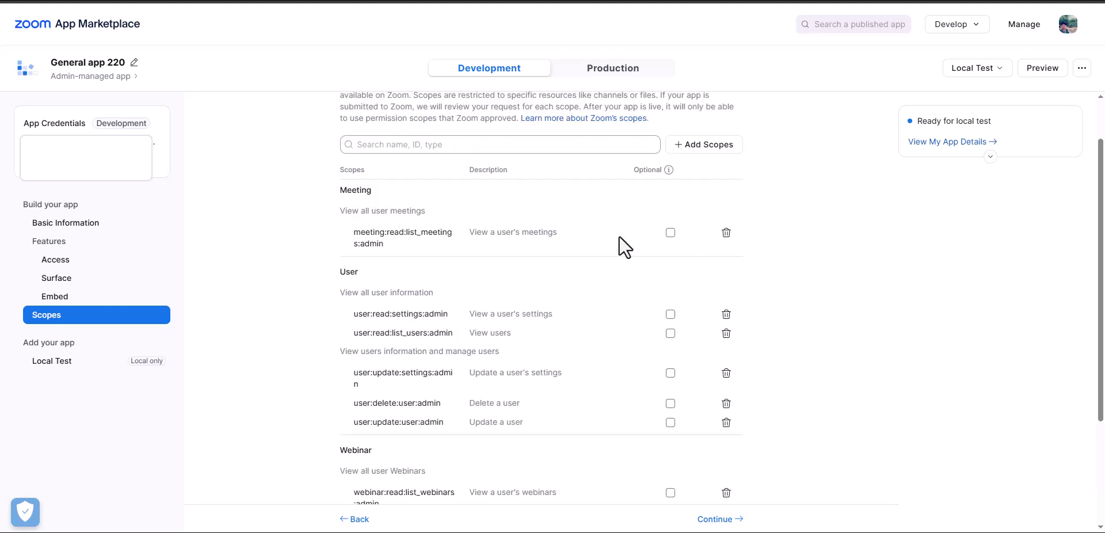
scroll(689, 241, "down", 2)
scroll(689, 242, "down", 5)
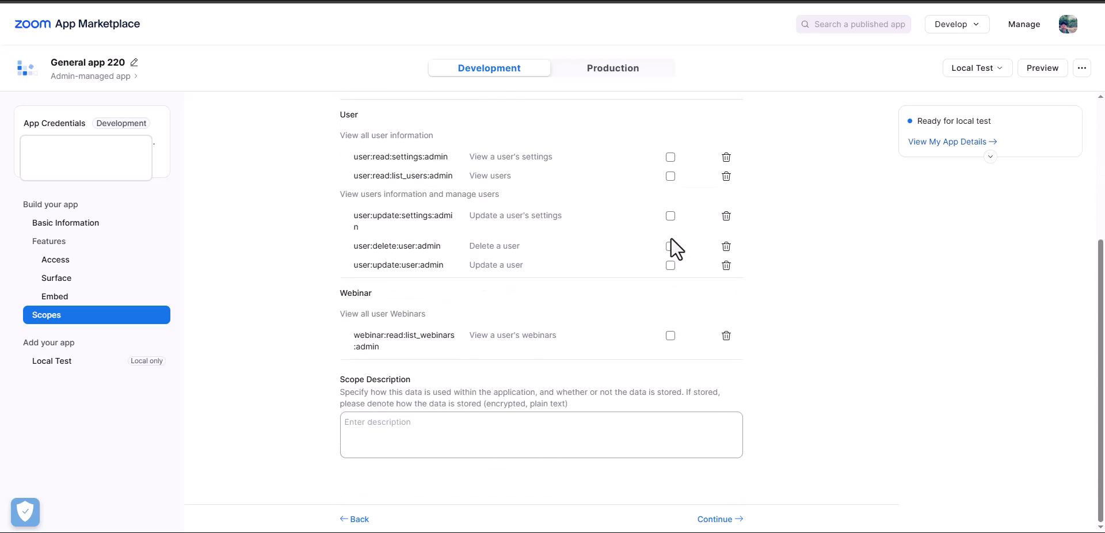
scroll(581, 298, "up", 5)
scroll(582, 296, "down", 5)
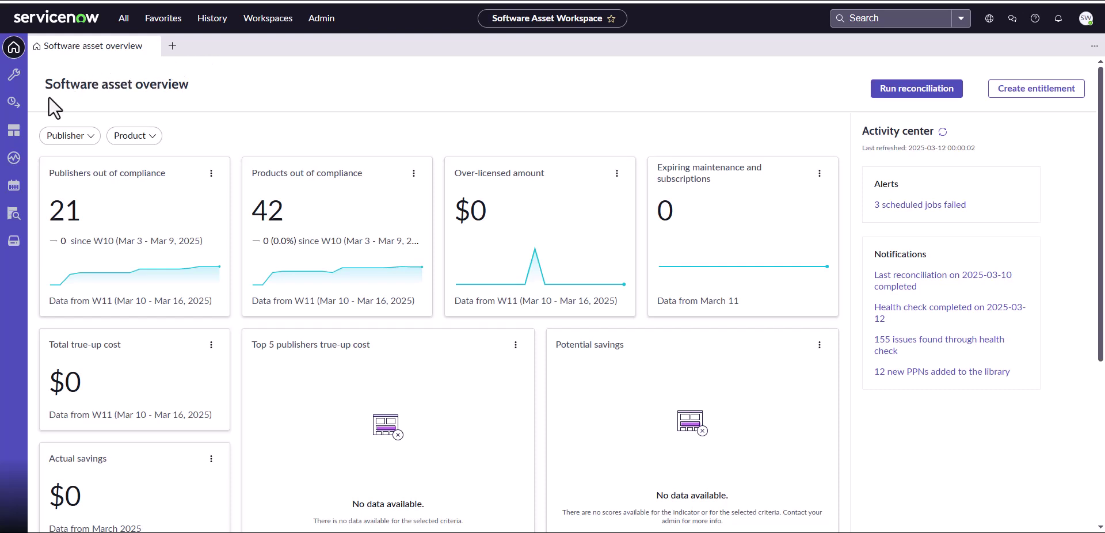
In ServiceNow's Software Asset Workspace, open the Direct integration profiles list under License operations.
left_click(16, 105)
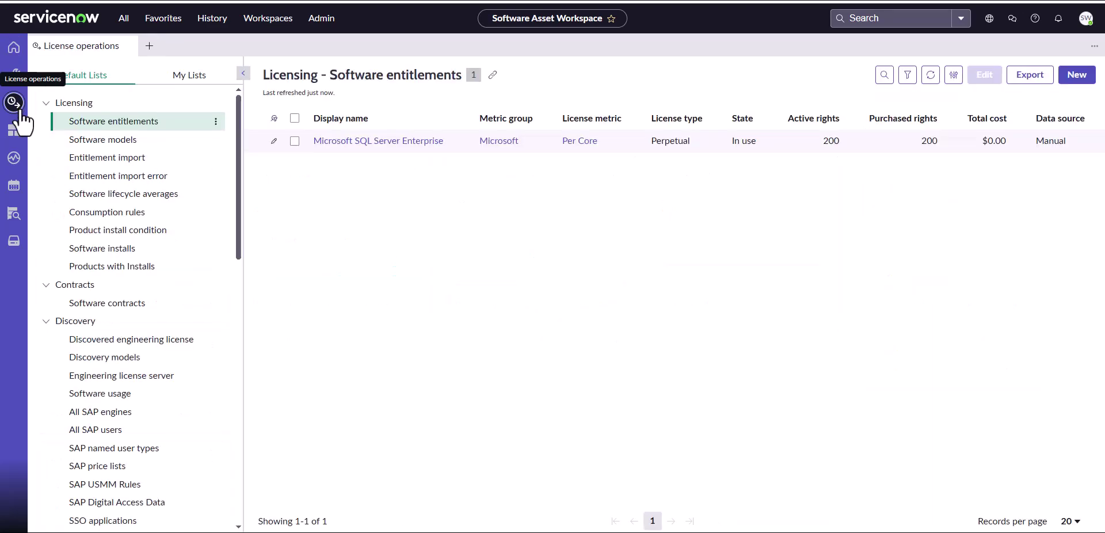
scroll(90, 277, "down", 6)
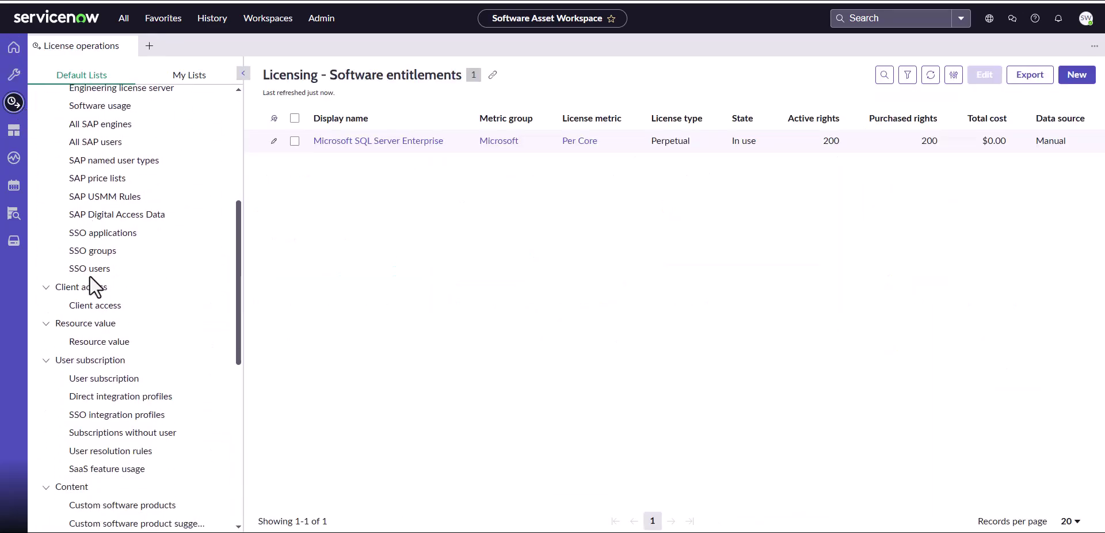
left_click(105, 339)
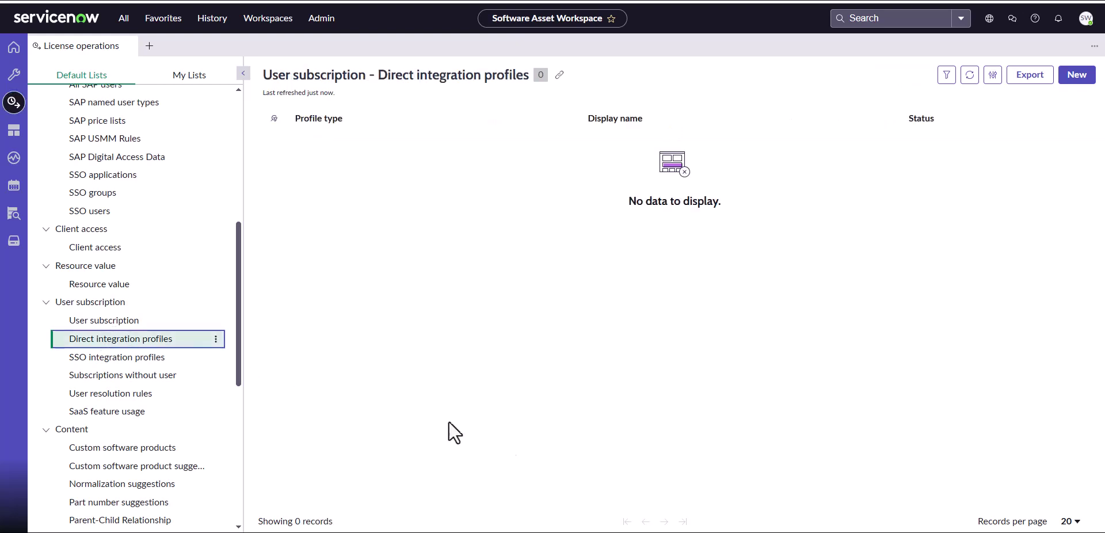
Start a new direct integration profile with Zoom as the integration type.
left_click(1076, 76)
left_click(611, 268)
type("zoo")
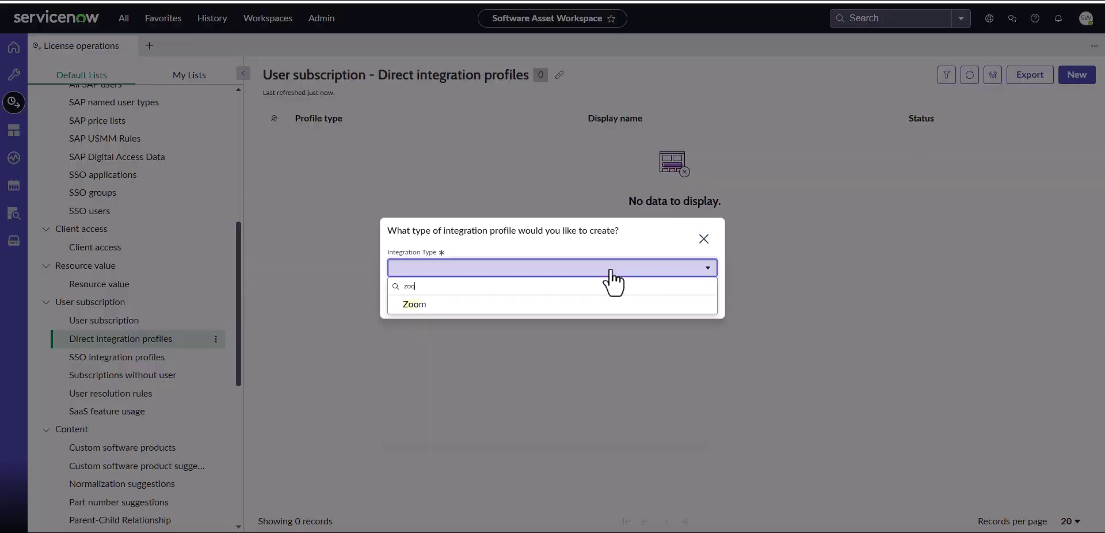
left_click(584, 309)
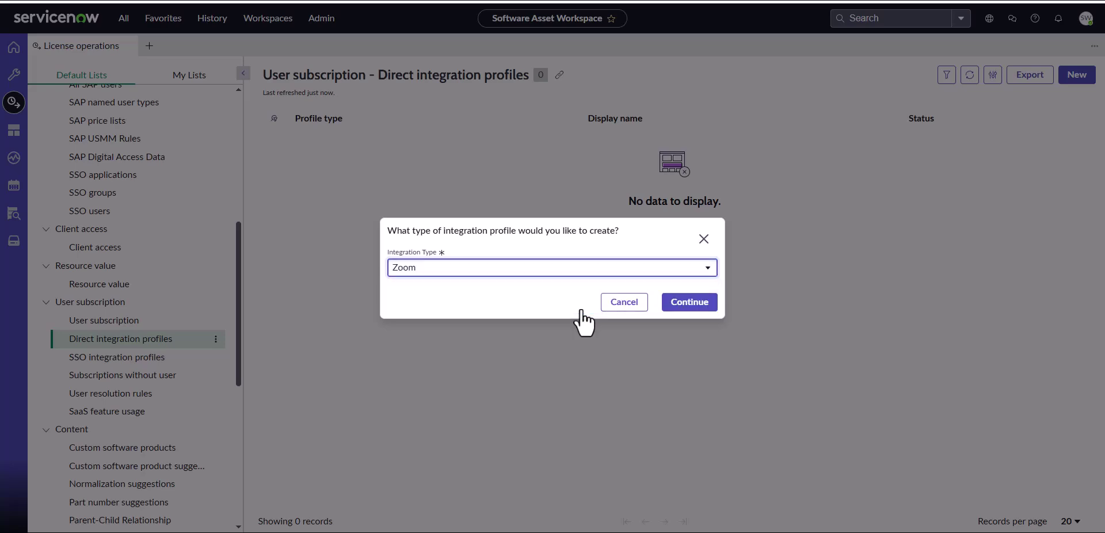
left_click(693, 314)
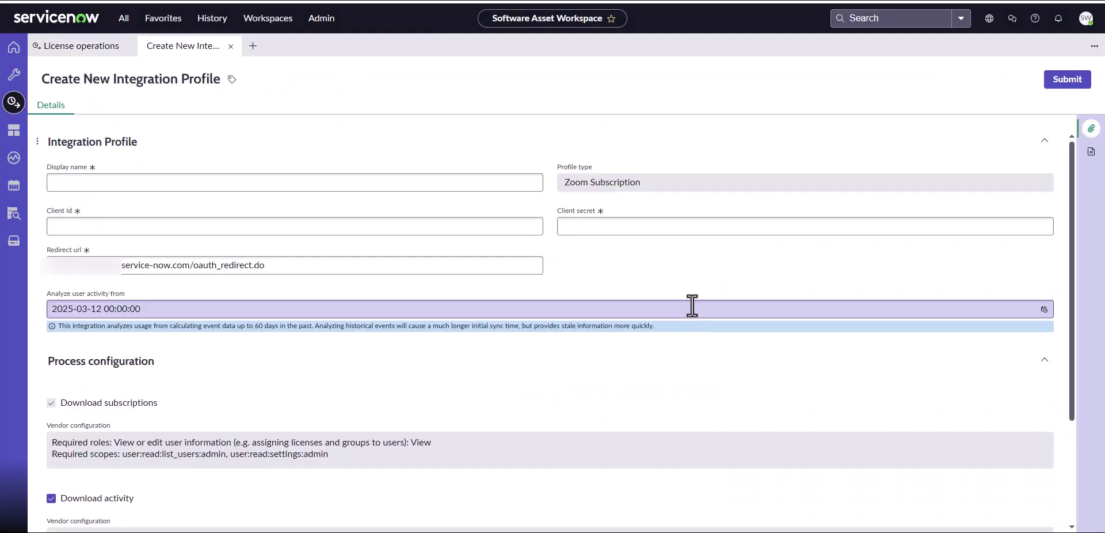
Name the profile "Zoom Demo Integration" and paste the Zoom app's client ID and client secret into their fields.
left_click(403, 184)
type("Zoom")
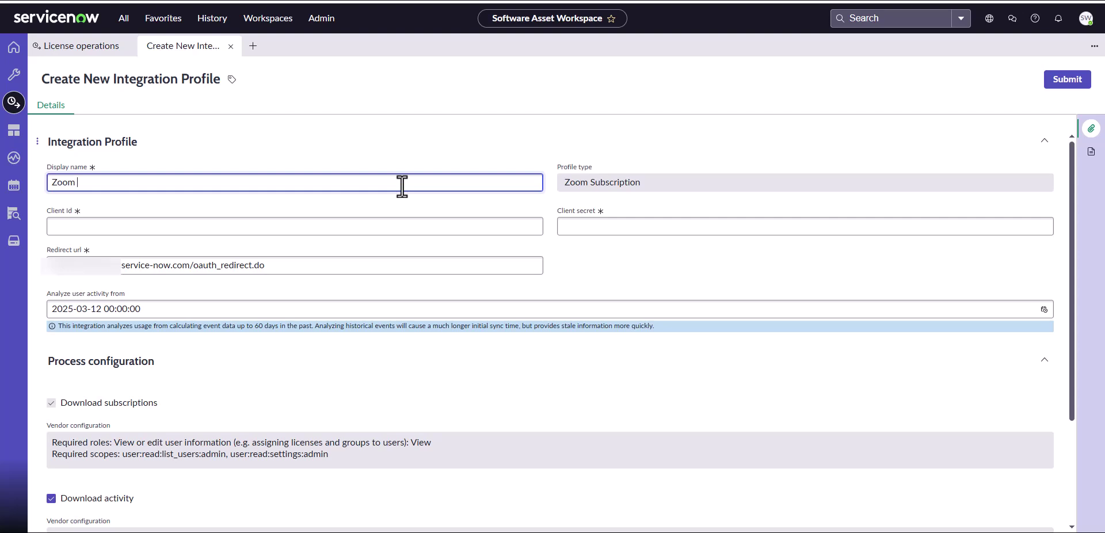
type(" Demo Integration")
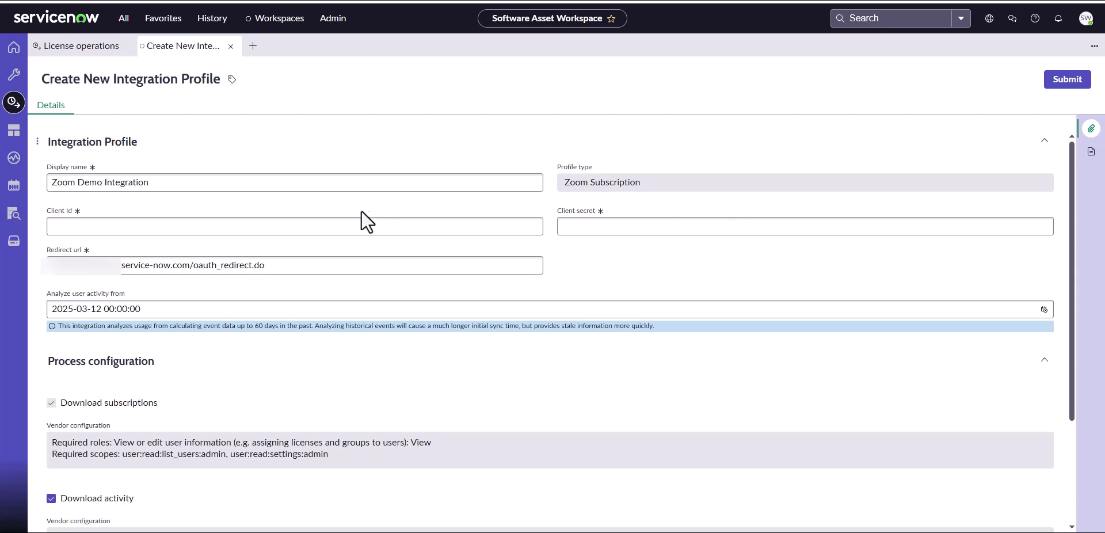
left_click(316, 232)
key("ctrl+v")
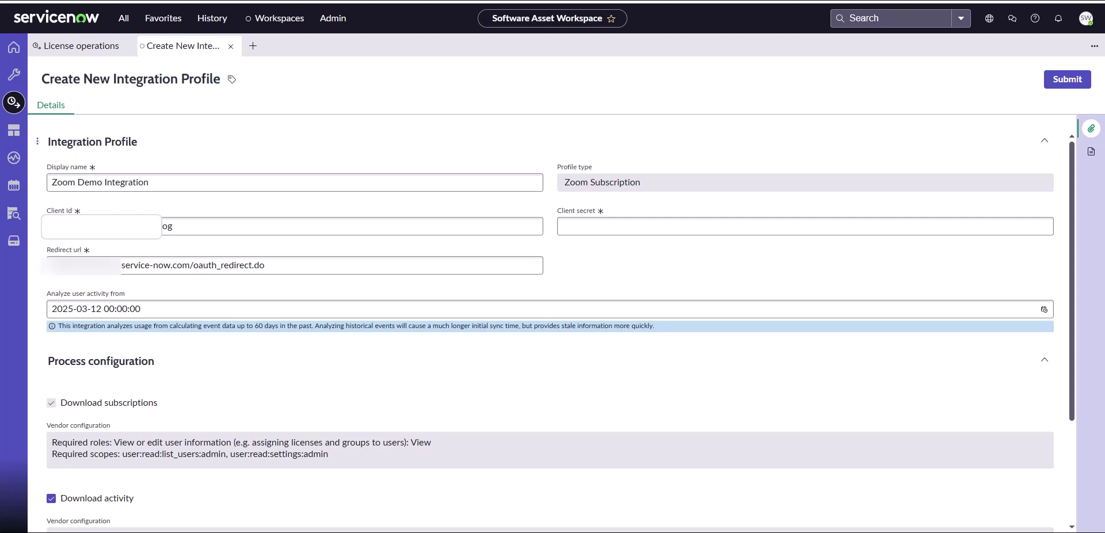
left_click(665, 220)
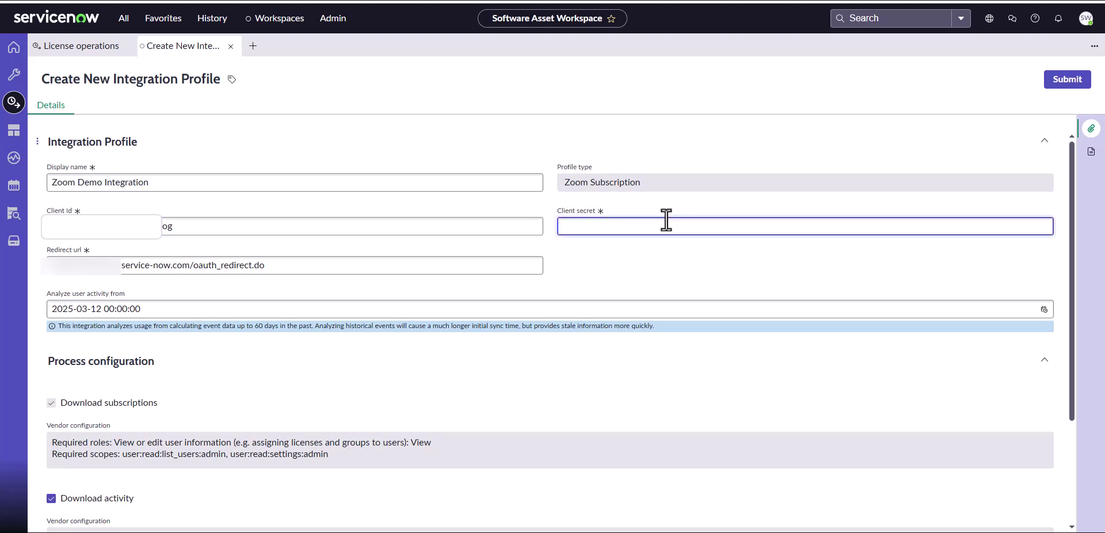
key("ctrl+v")
left_click(285, 283)
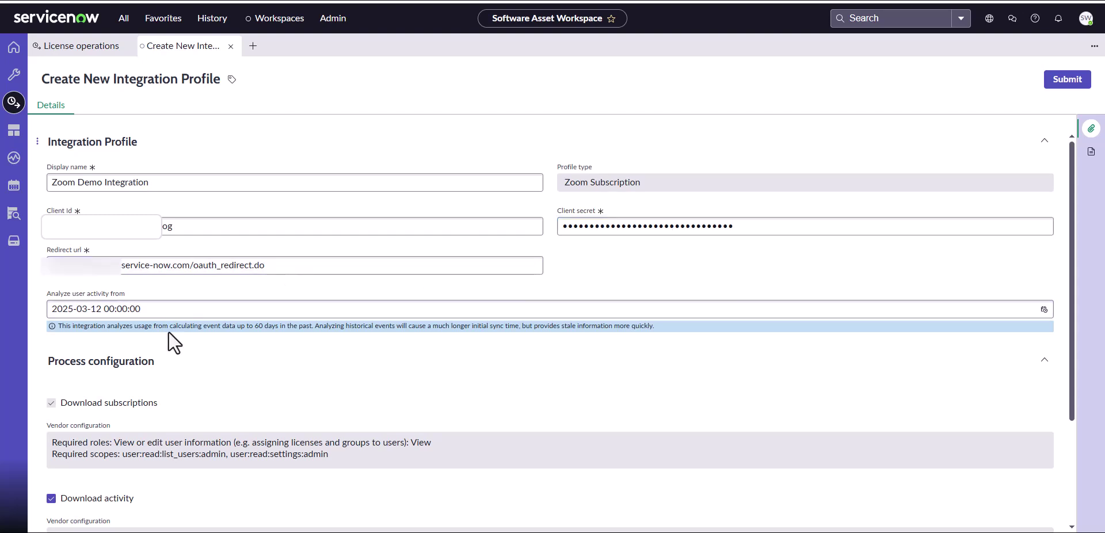
left_click(84, 311)
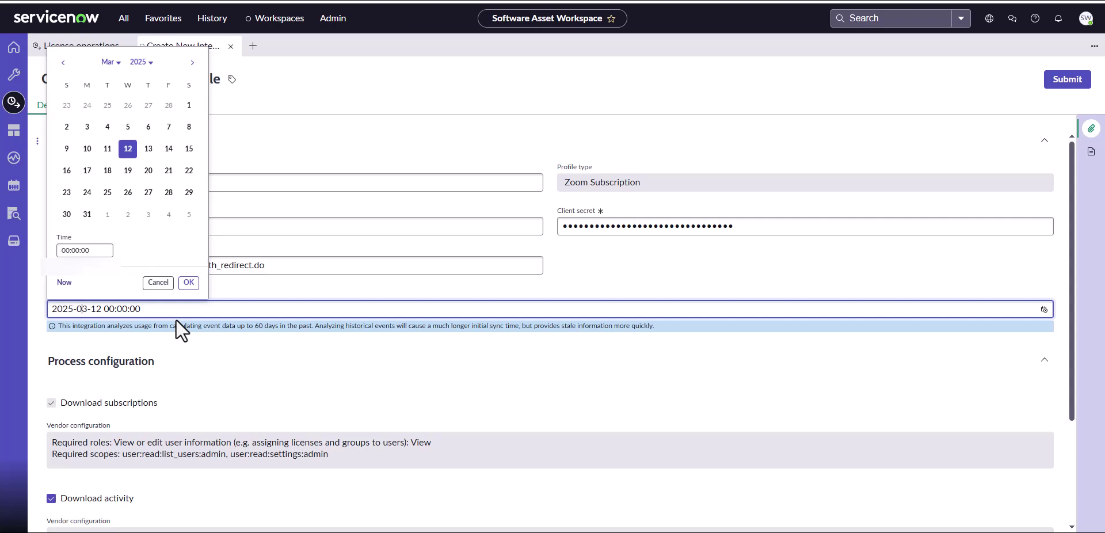
key("Delete")
type("2")
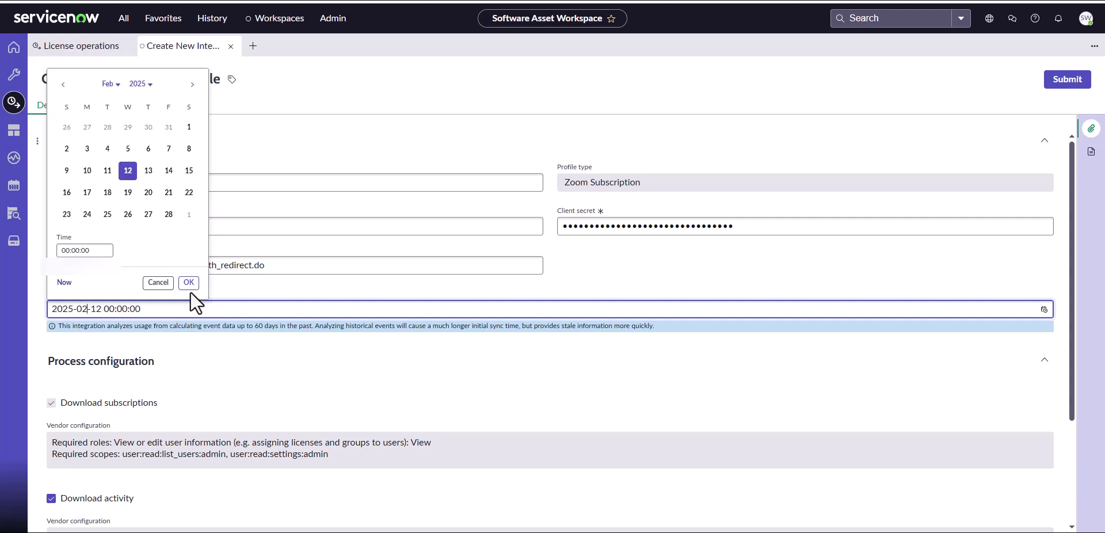
left_click(189, 283)
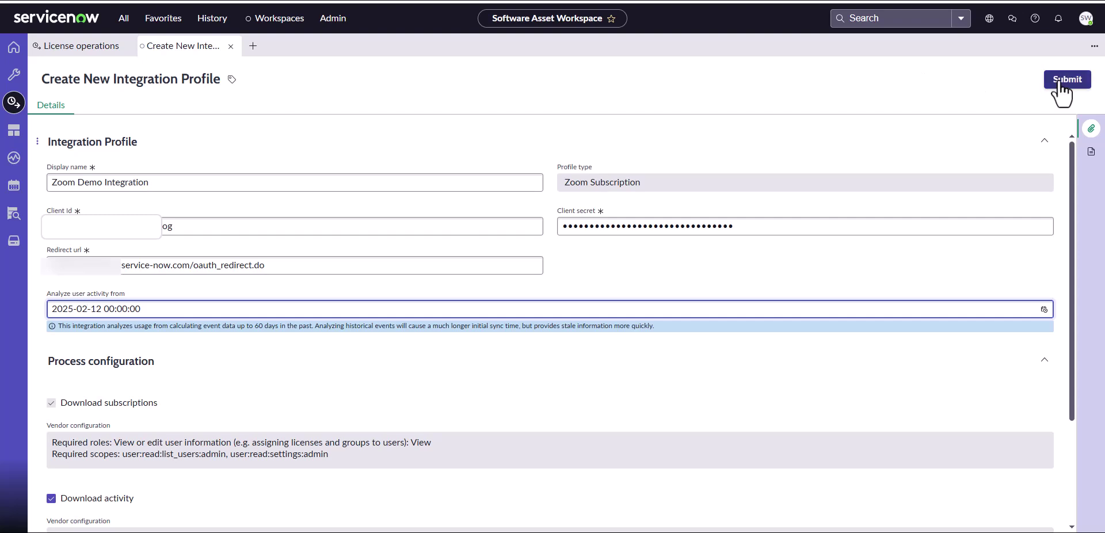
Submit the new integration profile with Download activity and Reclaim subscriptions enabled.
scroll(797, 340, "down", 3)
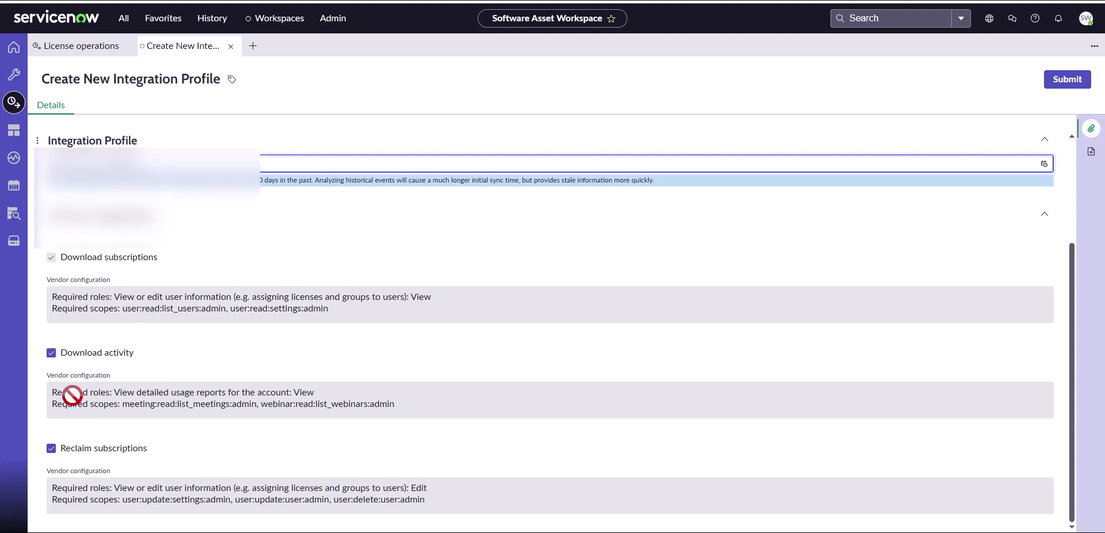
left_click(107, 447)
left_click(108, 446)
left_click(111, 353)
left_click(112, 354)
left_click(1064, 84)
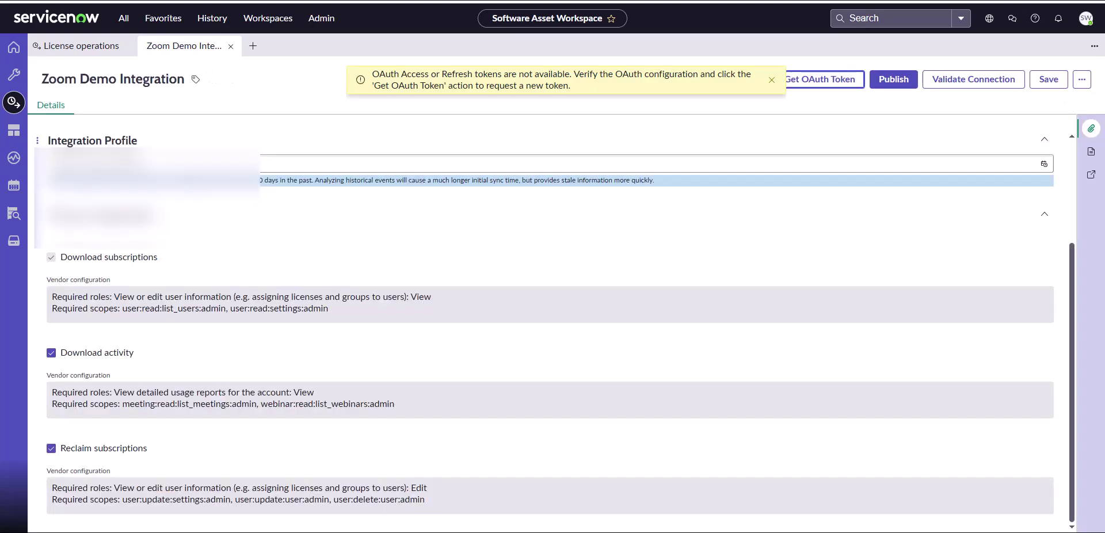
Request an OAuth token for the Zoom Demo Integration profile and grant General app 220 the requested permissions.
left_click(829, 92)
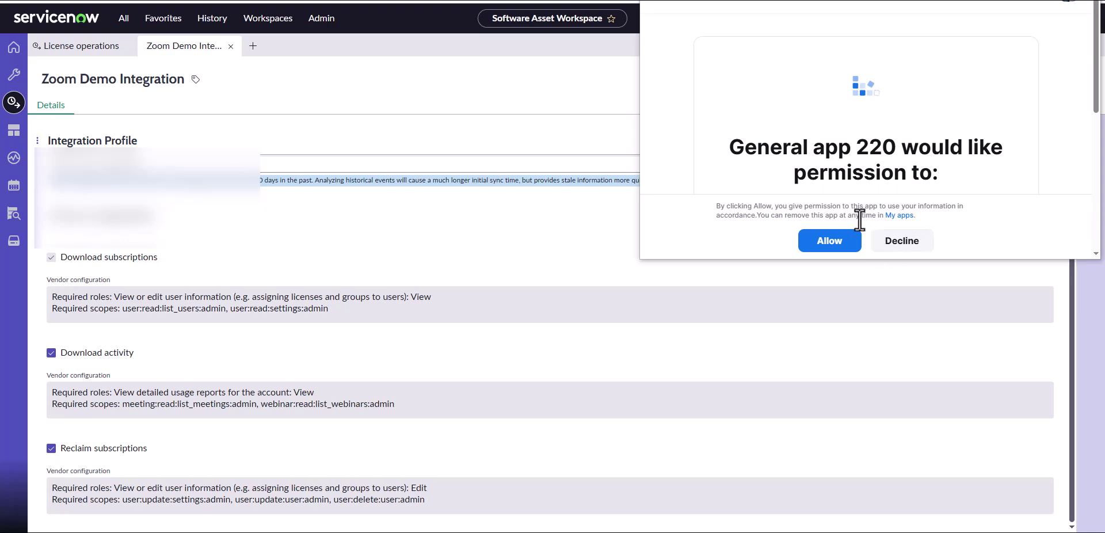
left_click(832, 244)
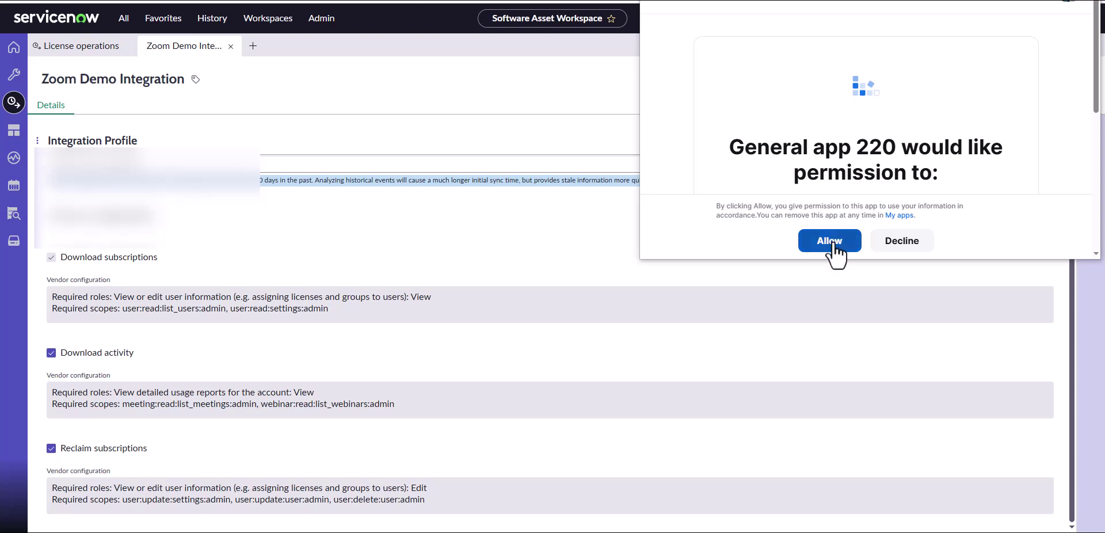
left_click(832, 244)
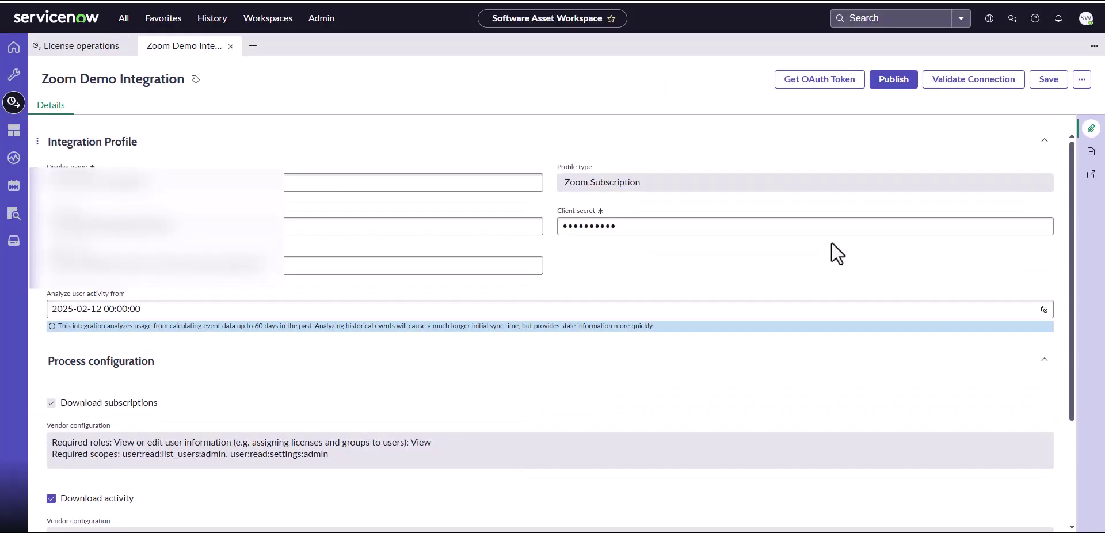
Validate the profile's connection, publish the profile, and check its status in the Direct integration profiles list.
left_click(974, 85)
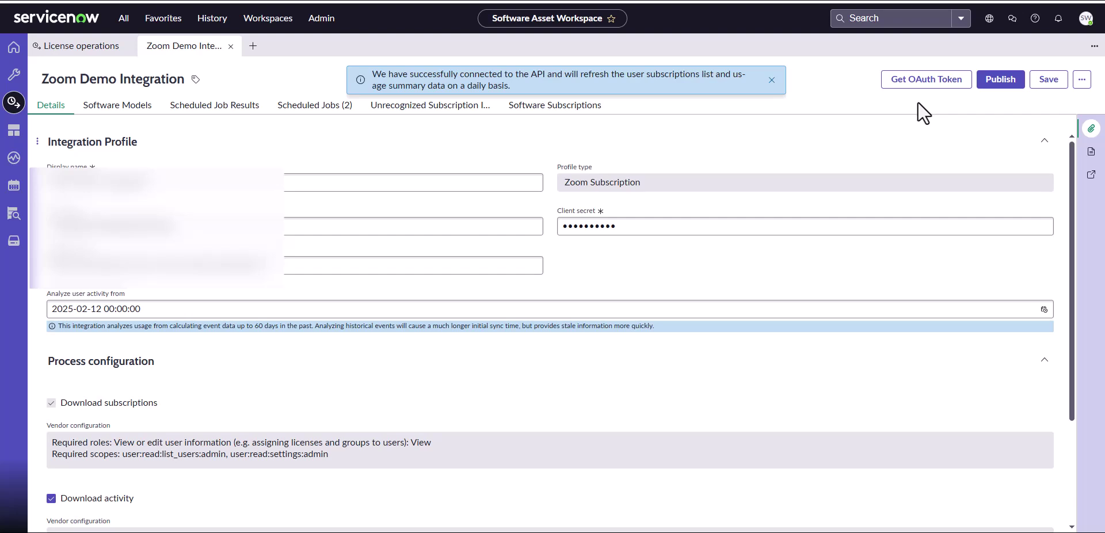
left_click(1000, 80)
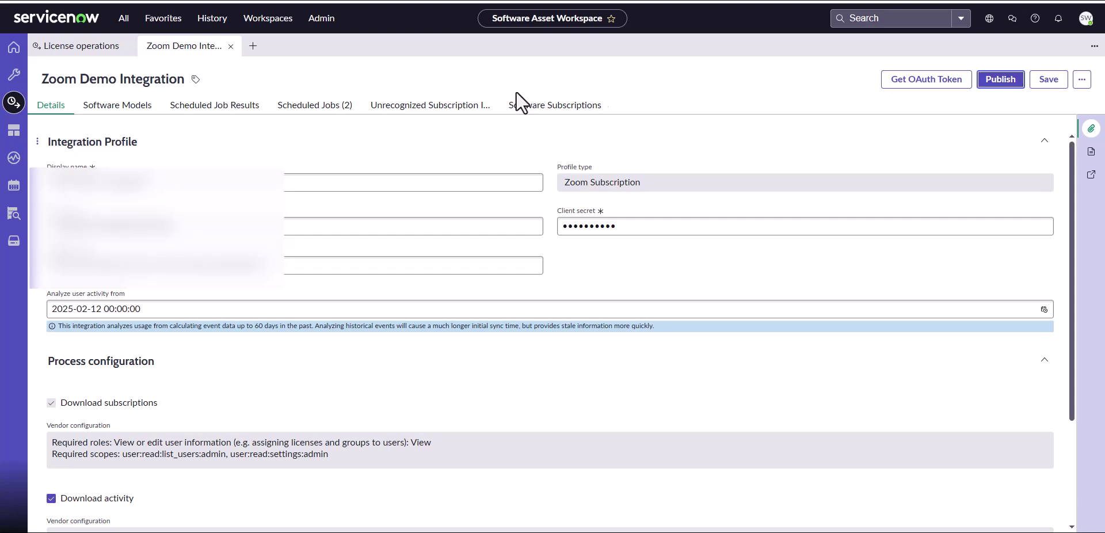
left_click(109, 47)
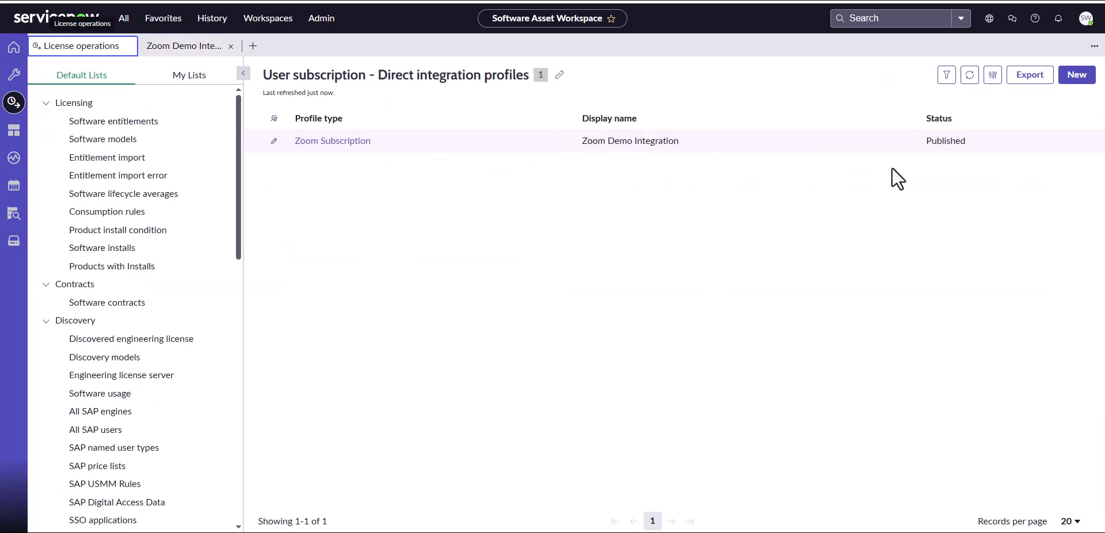
Execute the profile's scheduled job "SAM - Refresh Zoom Demo Integration Subscriptions" immediately.
left_click(208, 46)
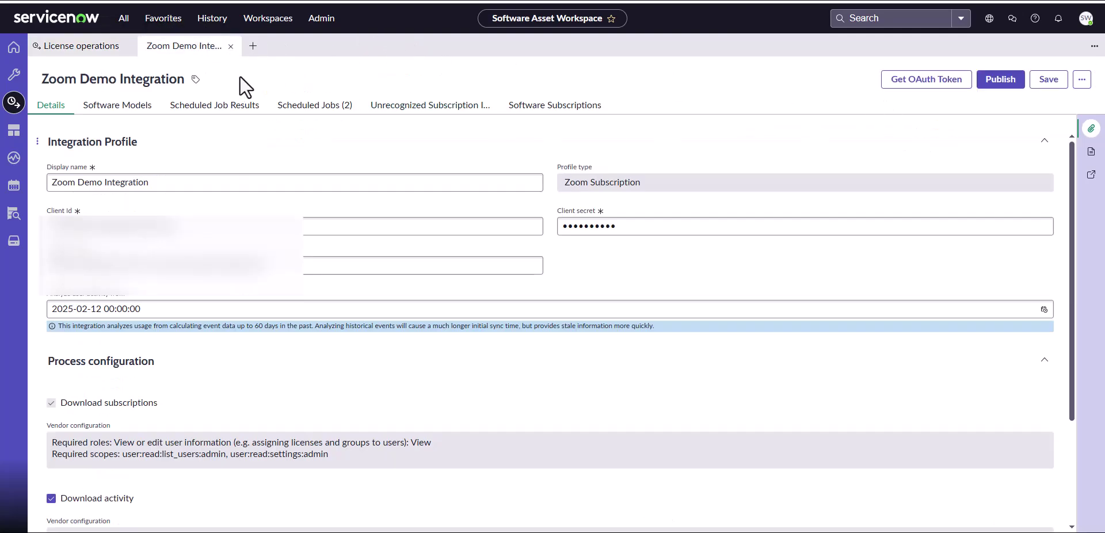
left_click(335, 108)
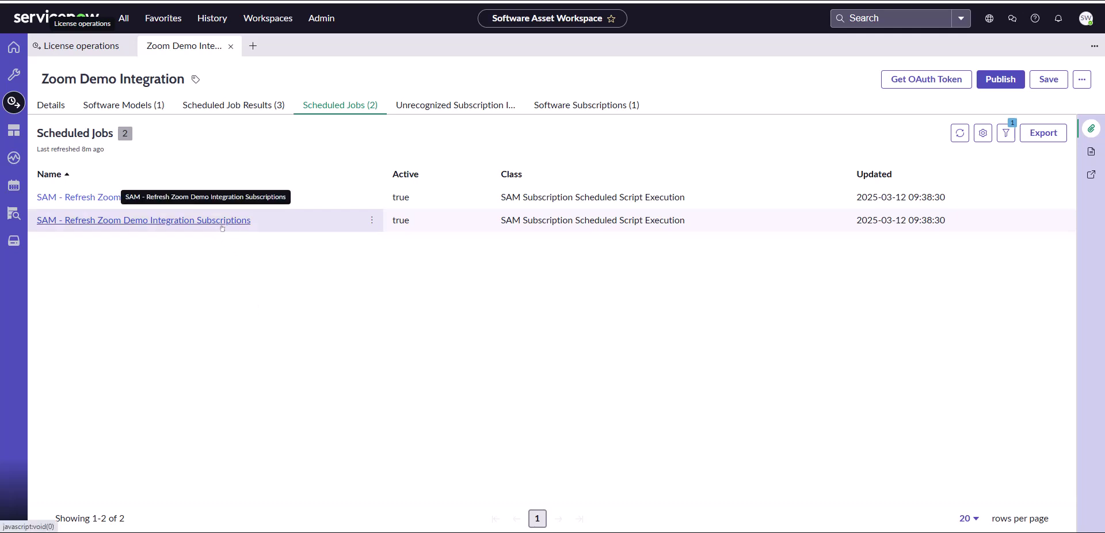
left_click(167, 225)
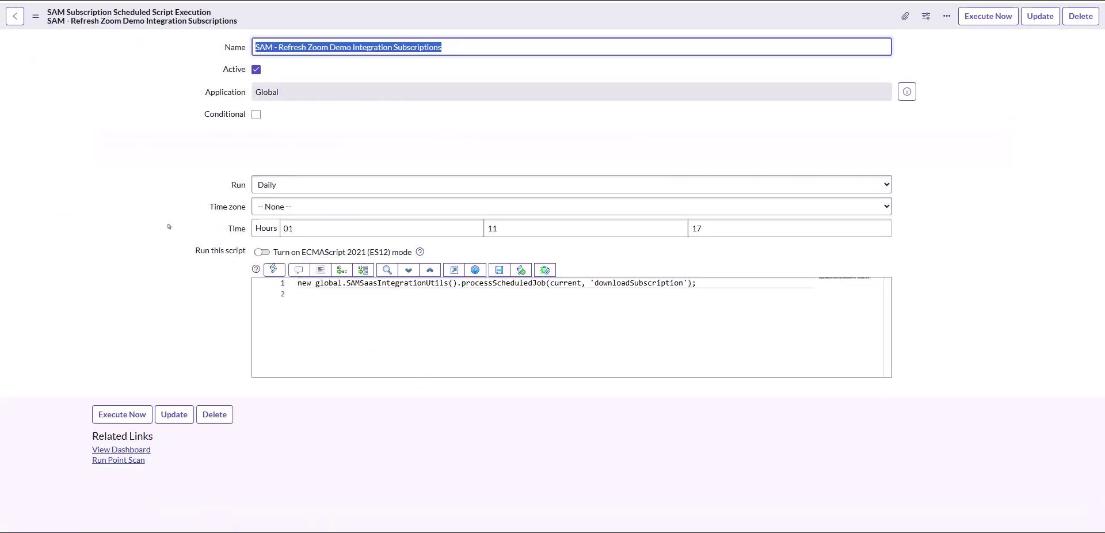
left_click(967, 23)
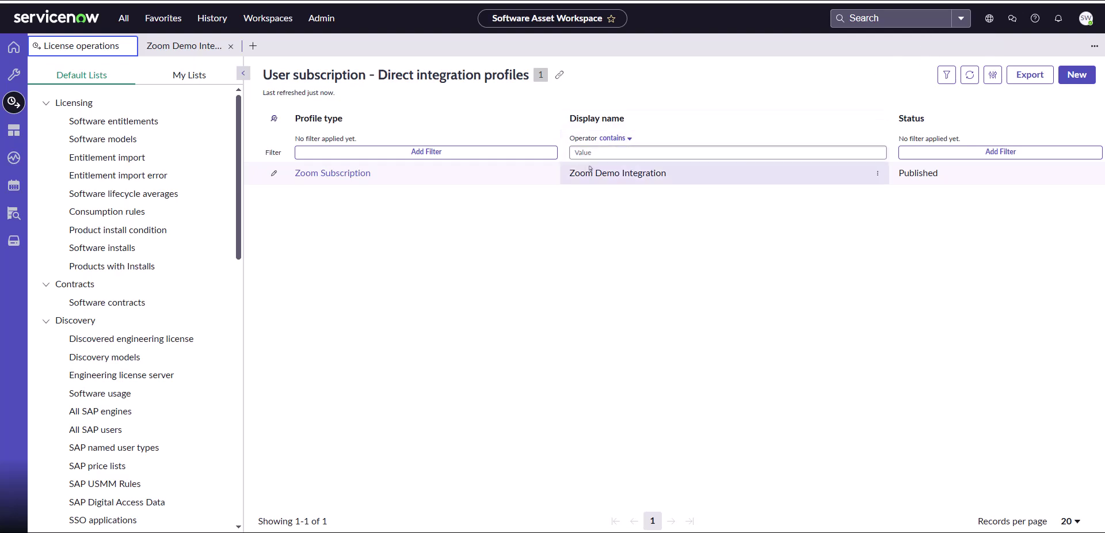
Return to the Zoom Demo Integration profile and check the newest scheduled job result's status and creation time.
left_click(179, 48)
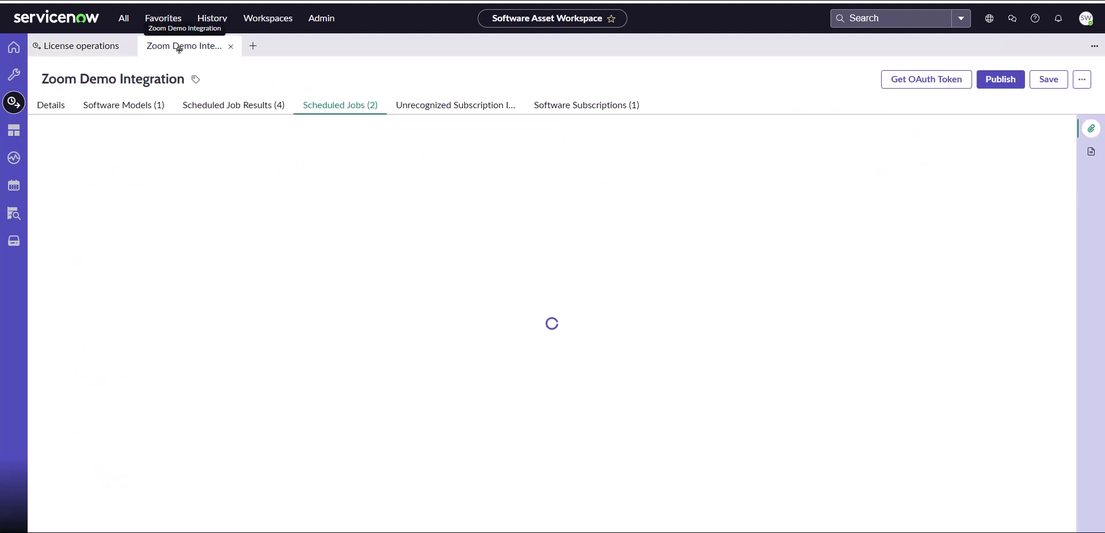
left_click(233, 105)
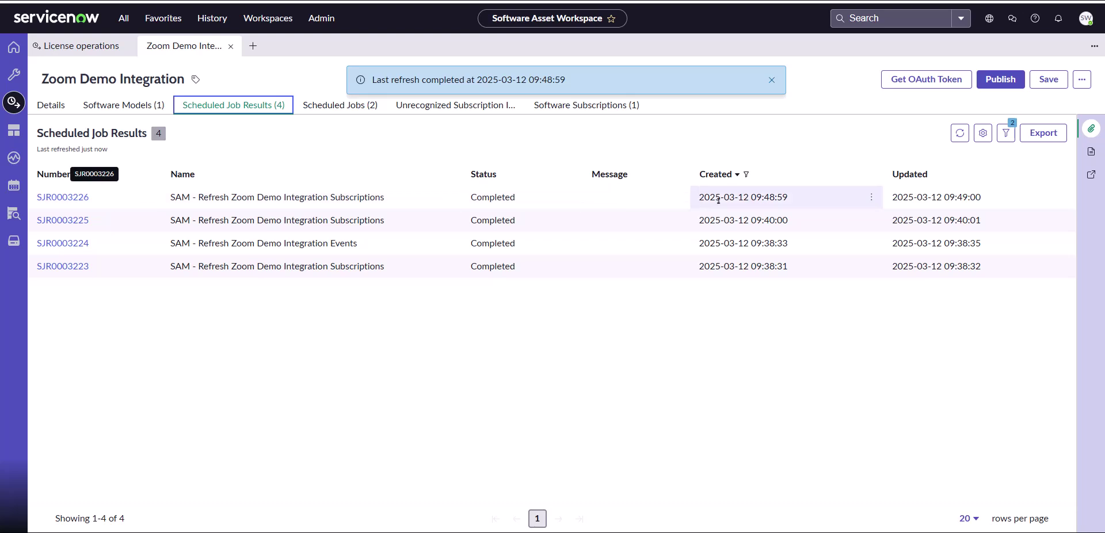
left_click_drag(787, 197, 698, 199)
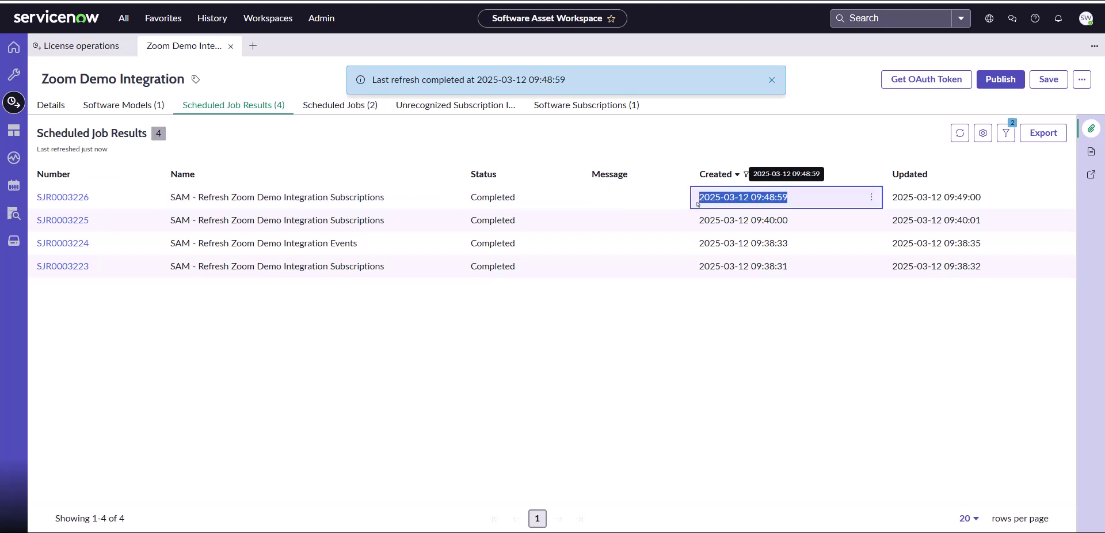
Review the profile's software subscriptions, dismiss the refresh notice, and open the User subscription list under License operations.
left_click(564, 112)
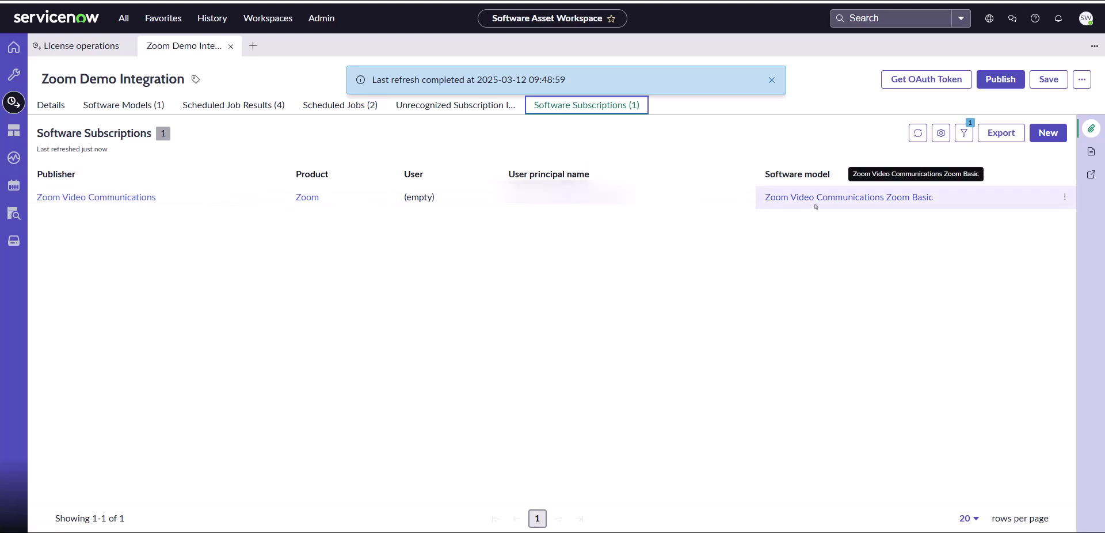
left_click(771, 80)
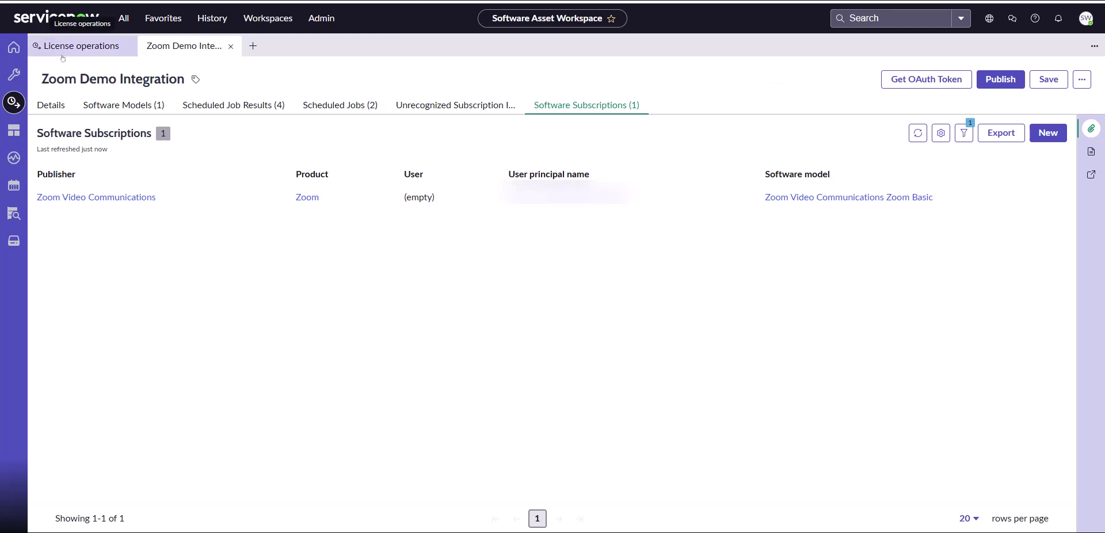
left_click(81, 46)
scroll(151, 306, "down", 5)
left_click(125, 437)
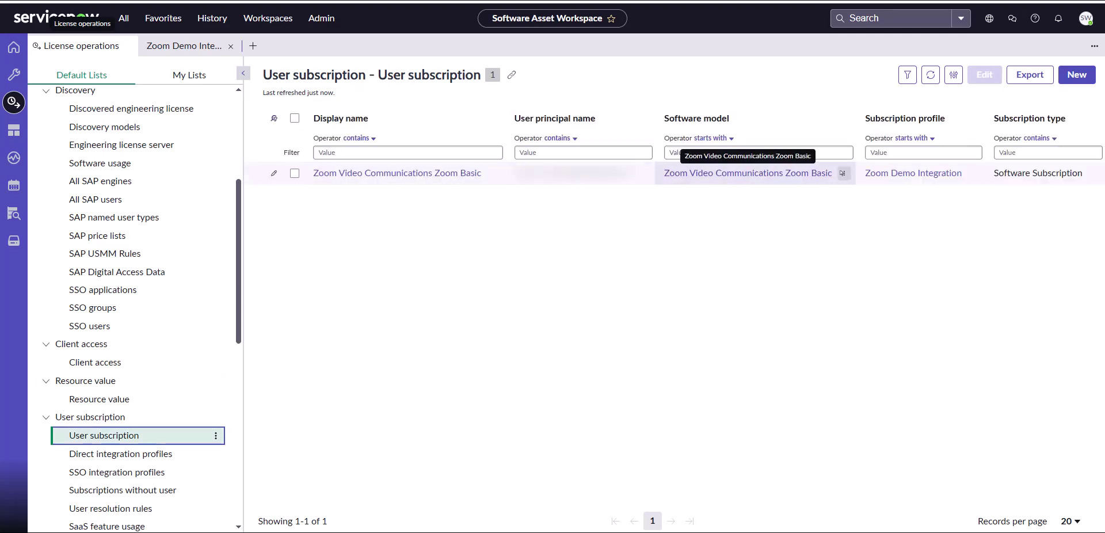